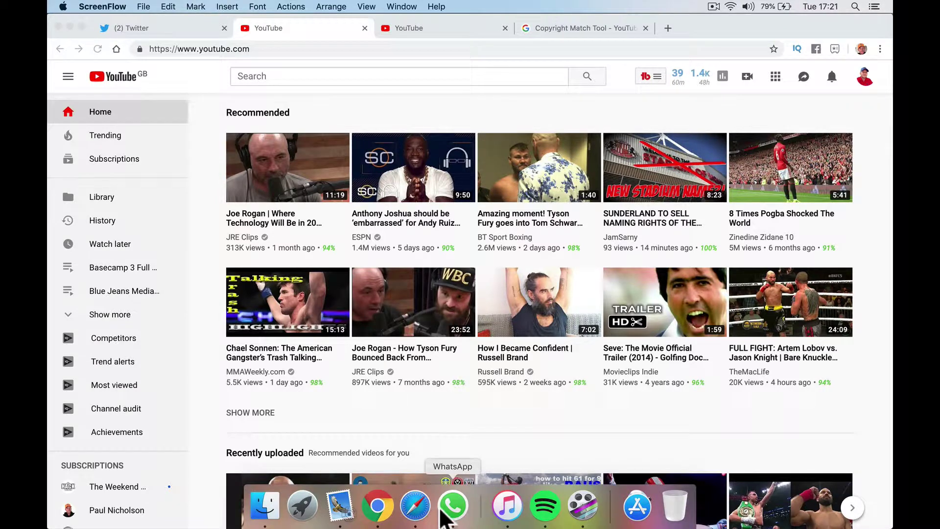
# - Quit WhatsApp and Mail from their Dock menus
pyautogui.rightClick(450, 507)
pyautogui.click(462, 463)
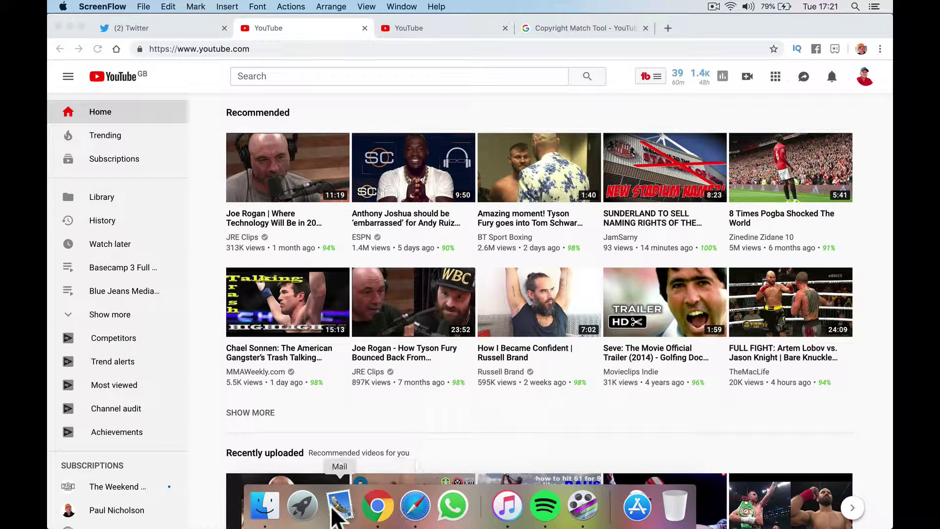
pyautogui.rightClick(339, 504)
pyautogui.click(345, 463)
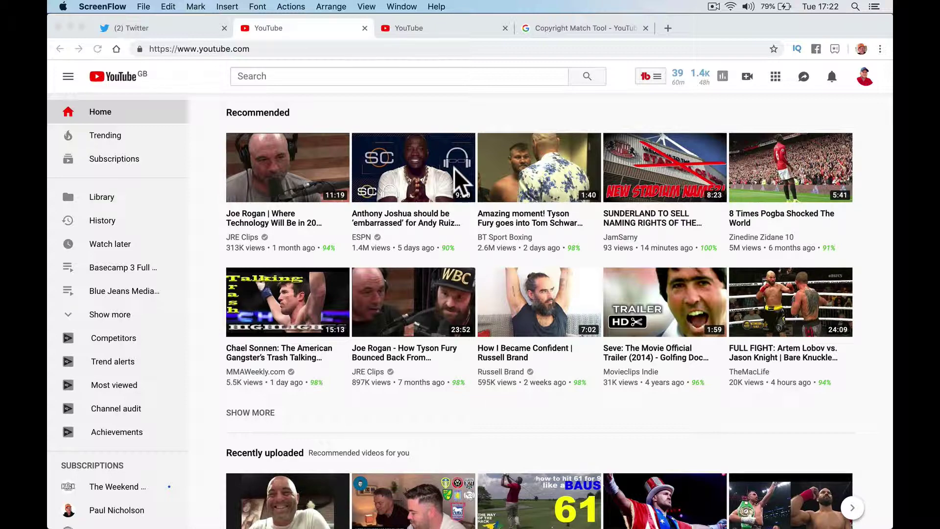
pyautogui.click(609, 32)
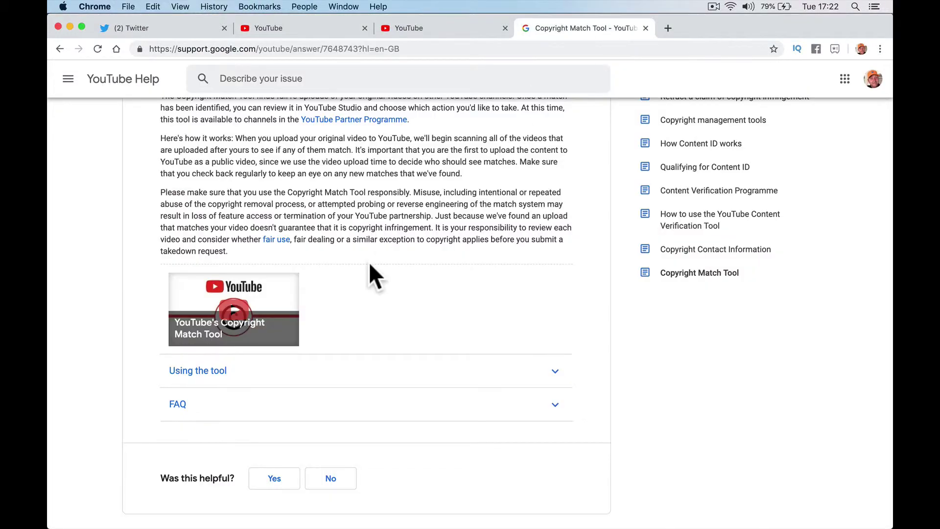
pyautogui.scroll(3, 369, 262)
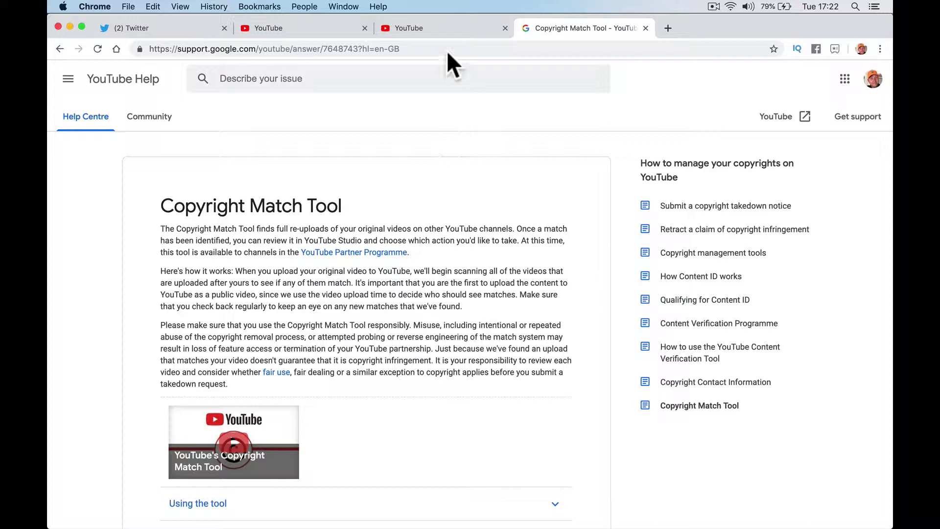
# - Switch to the other YouTube home page tab and scroll through its recommended videos
pyautogui.click(445, 28)
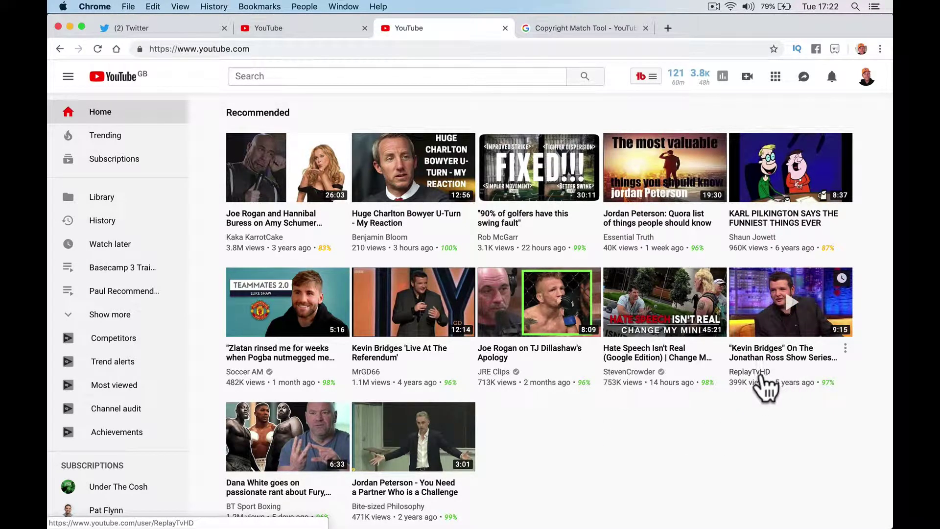
pyautogui.scroll(-2, 660, 438)
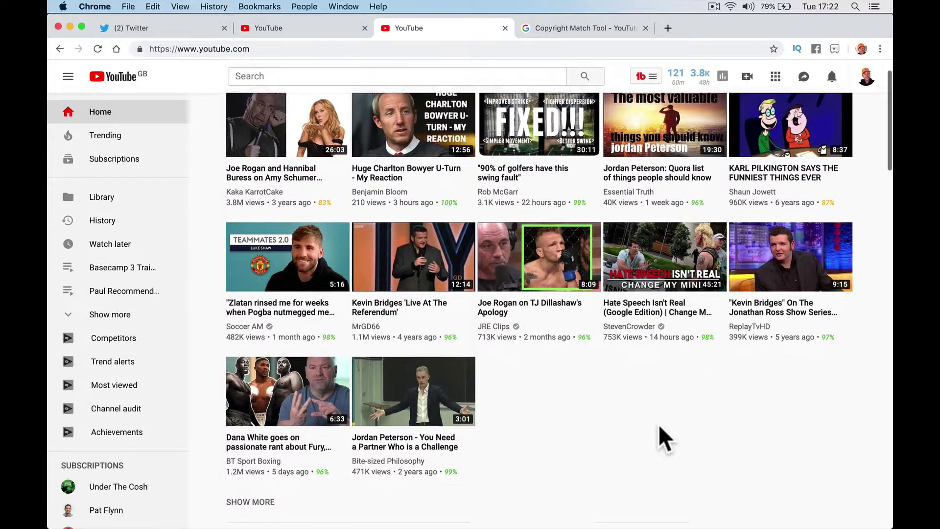
pyautogui.scroll(-5, 662, 437)
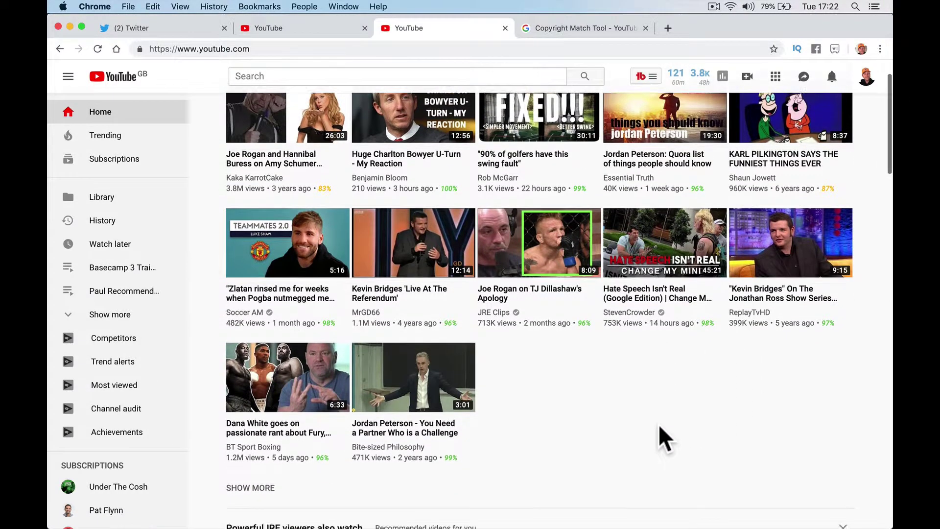
pyautogui.scroll(-2, 498, 363)
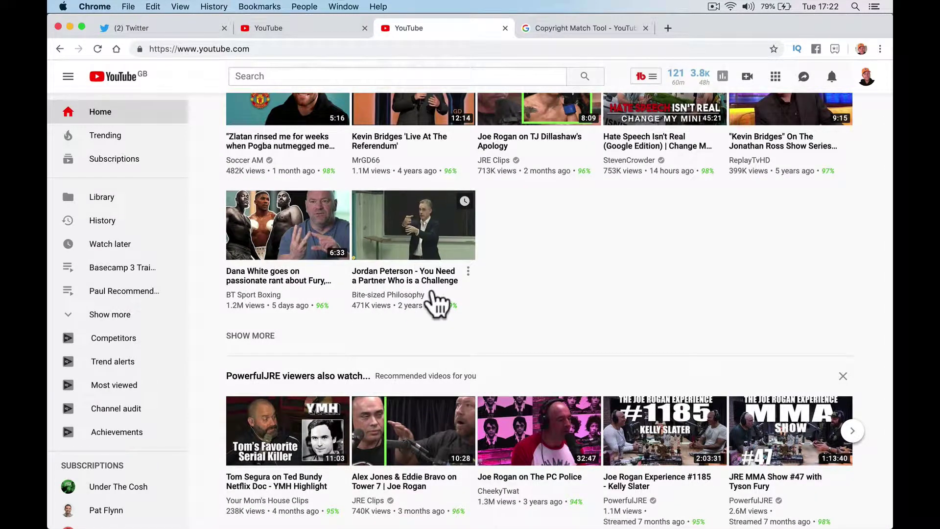
pyautogui.scroll(-6, 434, 304)
pyautogui.scroll(-6, 435, 303)
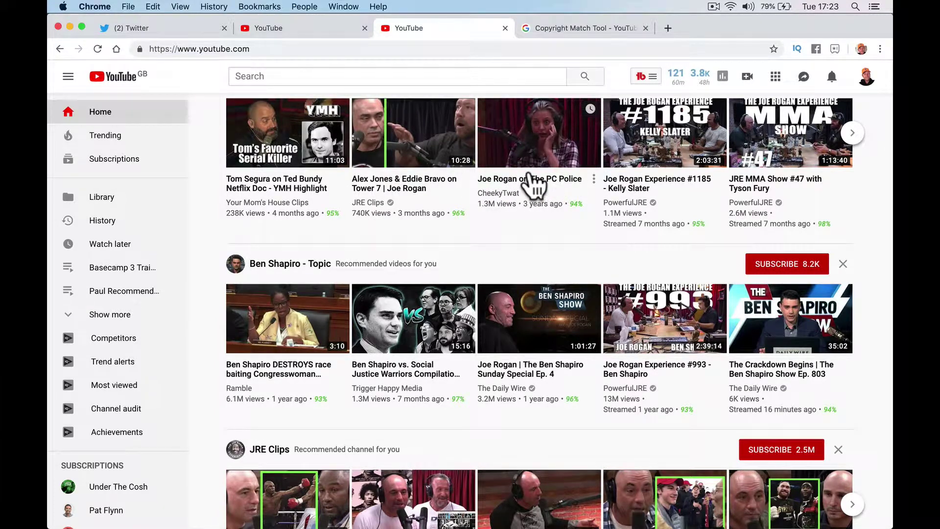
pyautogui.scroll(1, 537, 176)
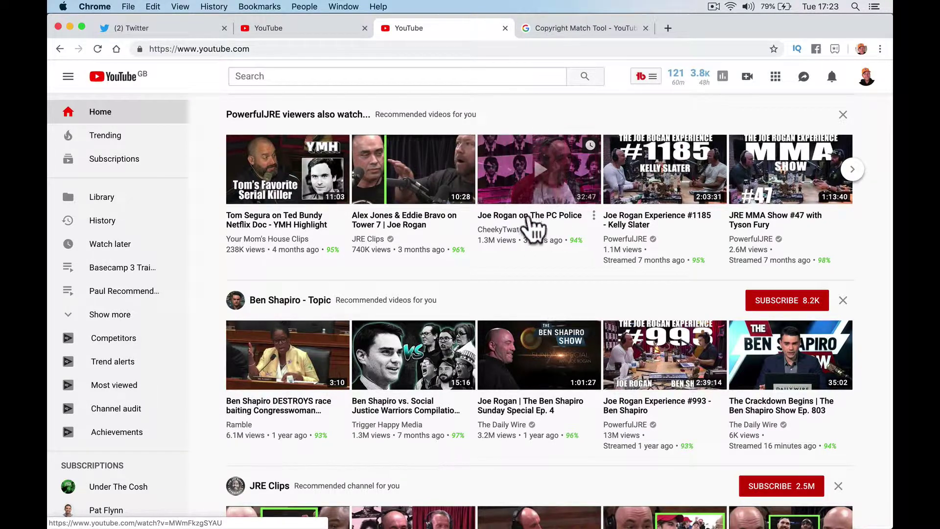
pyautogui.scroll(-3, 521, 235)
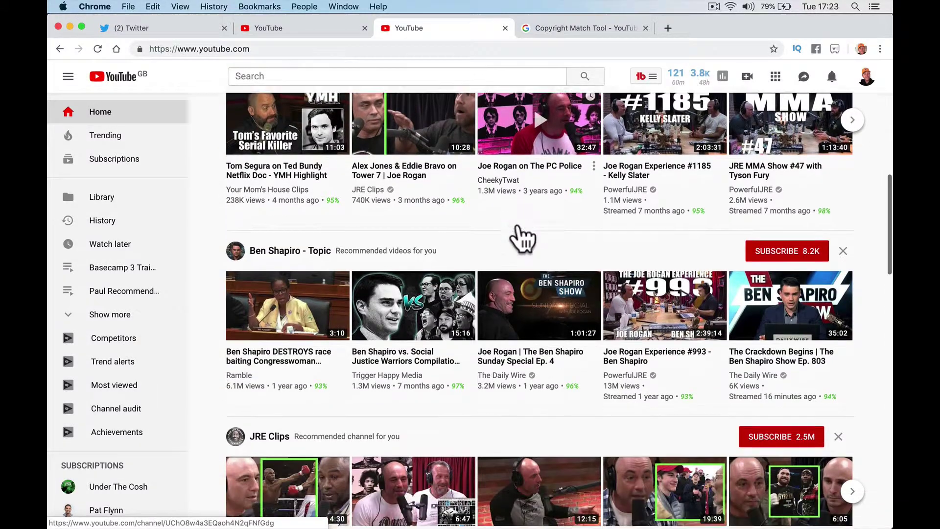
pyautogui.scroll(-1, 520, 238)
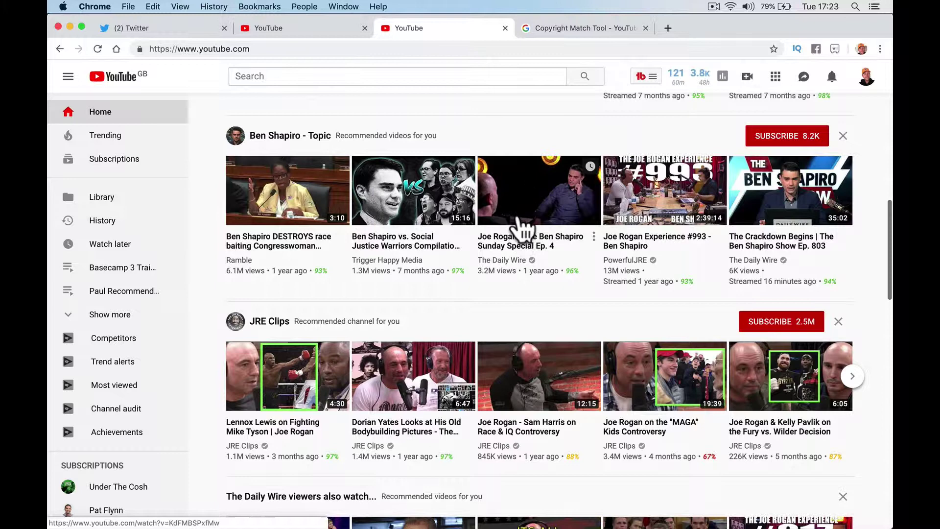
pyautogui.scroll(-1, 574, 273)
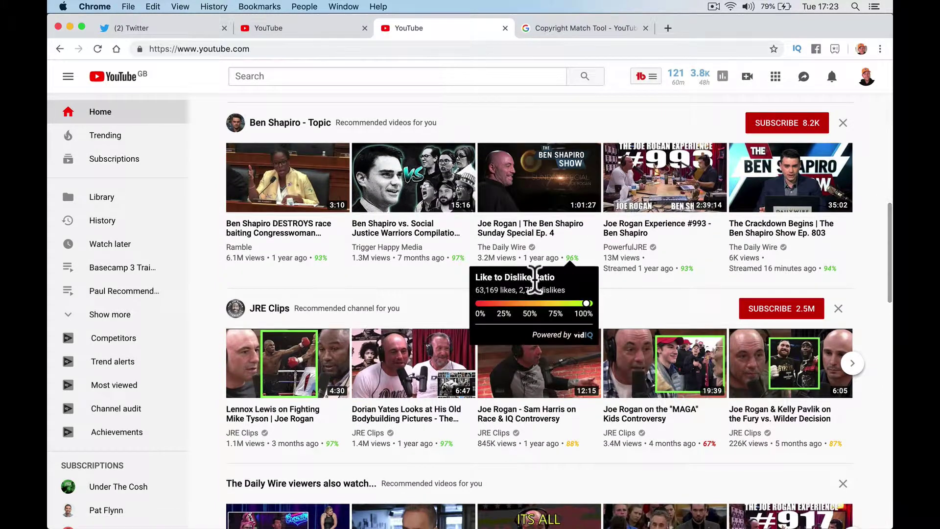
pyautogui.scroll(-1, 456, 297)
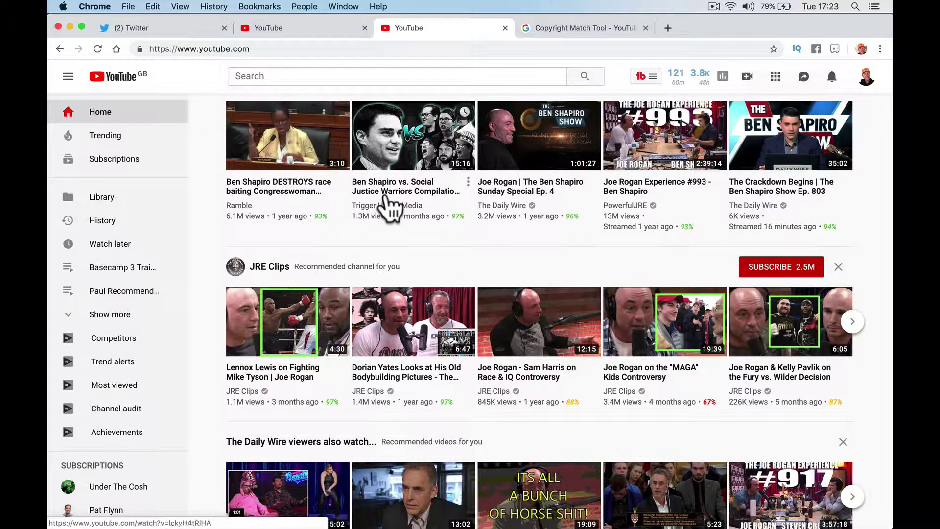
pyautogui.scroll(-5, 435, 274)
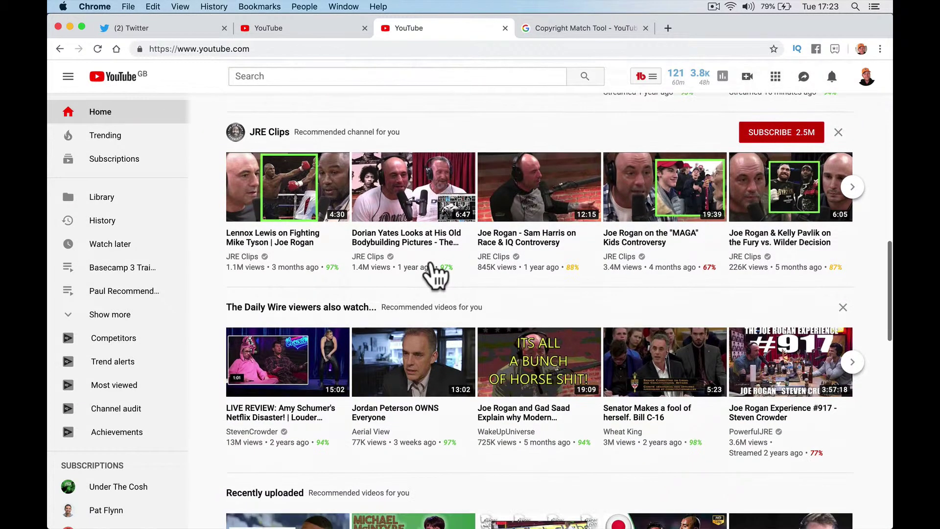
pyautogui.scroll(-4, 433, 269)
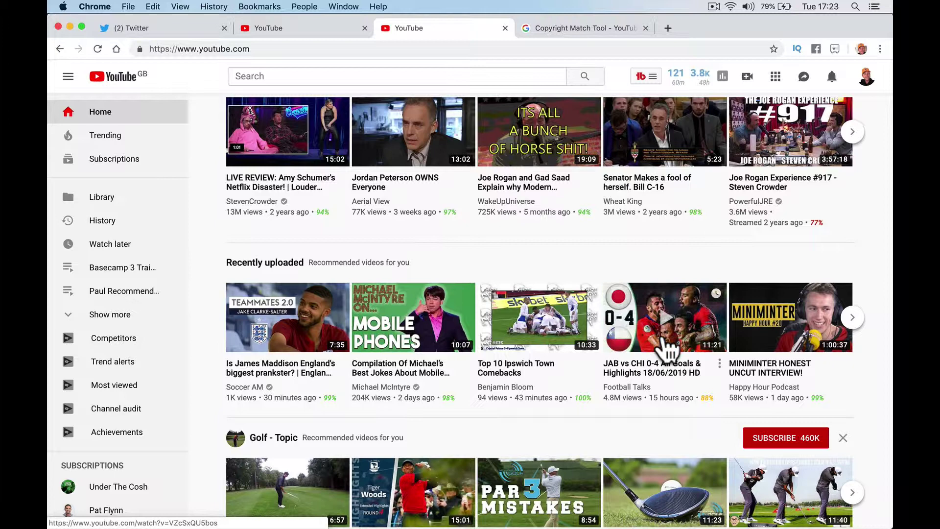
pyautogui.scroll(-6, 468, 366)
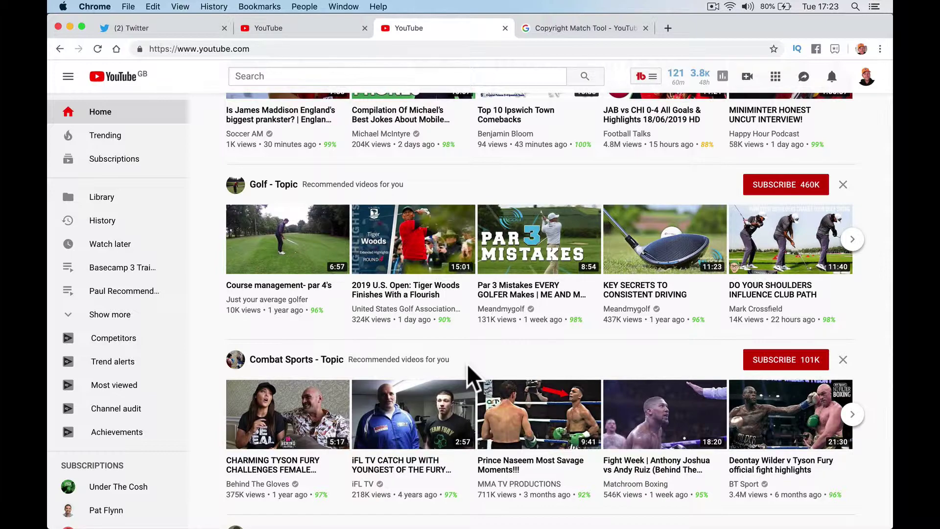
pyautogui.scroll(-15, 466, 364)
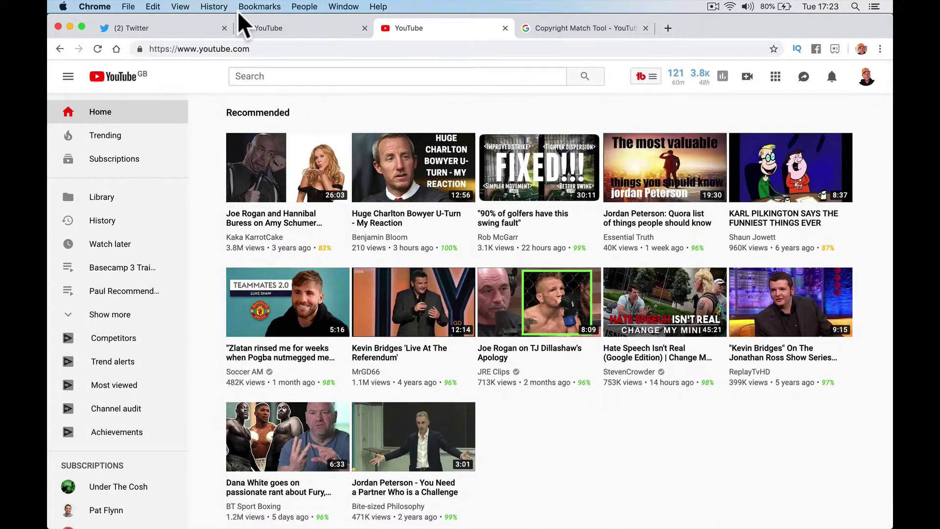
# - Launch YouTube Studio (beta) from the account menu, glance at the help article, then return to the dashboard
pyautogui.click(259, 28)
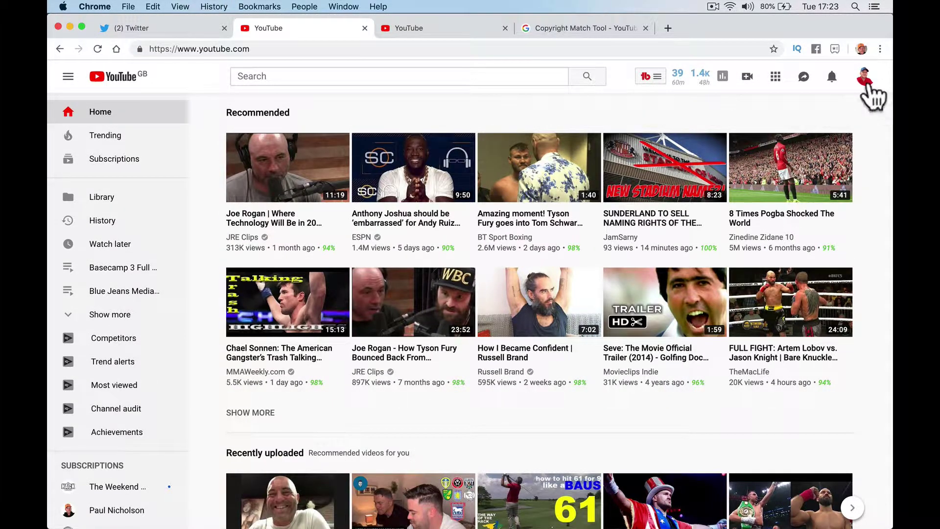
pyautogui.click(865, 77)
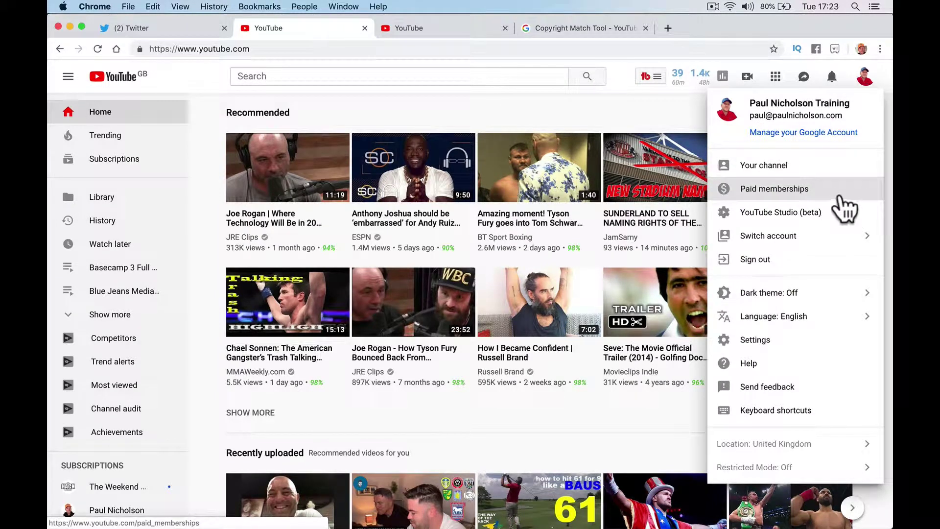
pyautogui.click(833, 213)
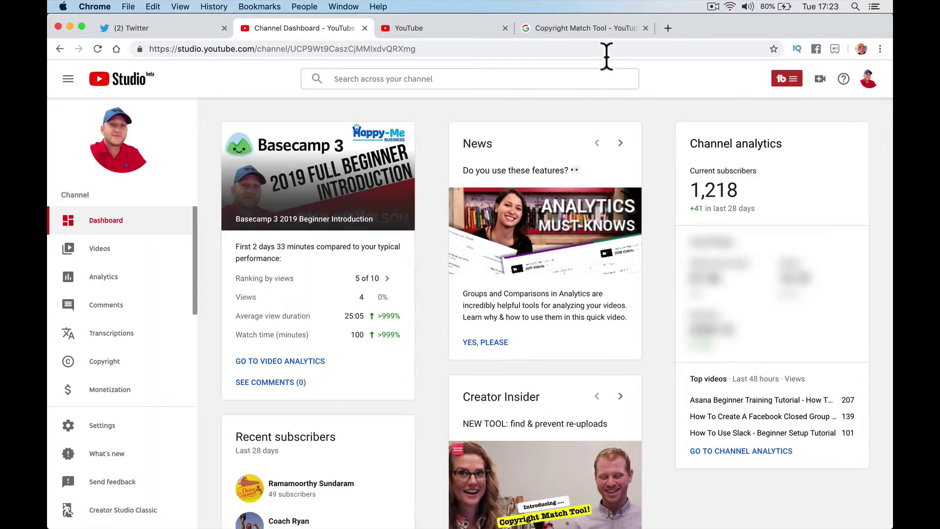
pyautogui.click(598, 29)
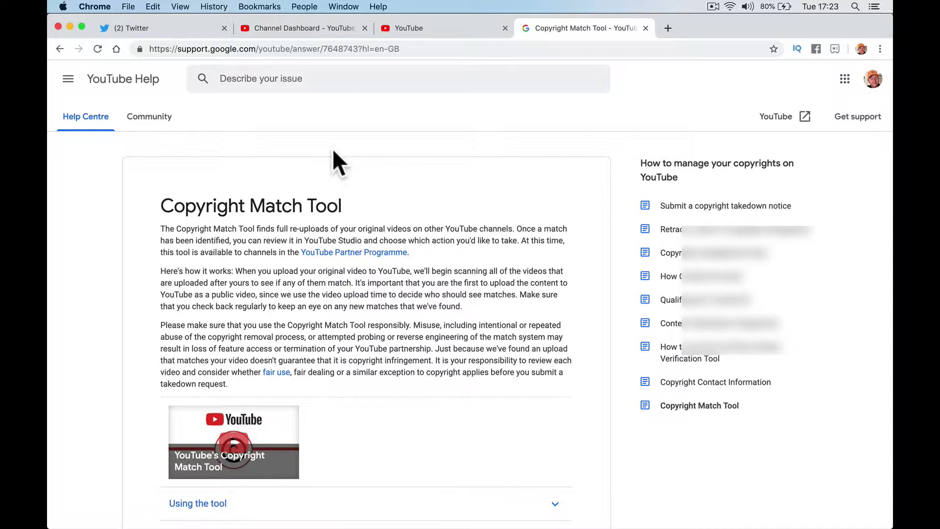
pyautogui.click(312, 28)
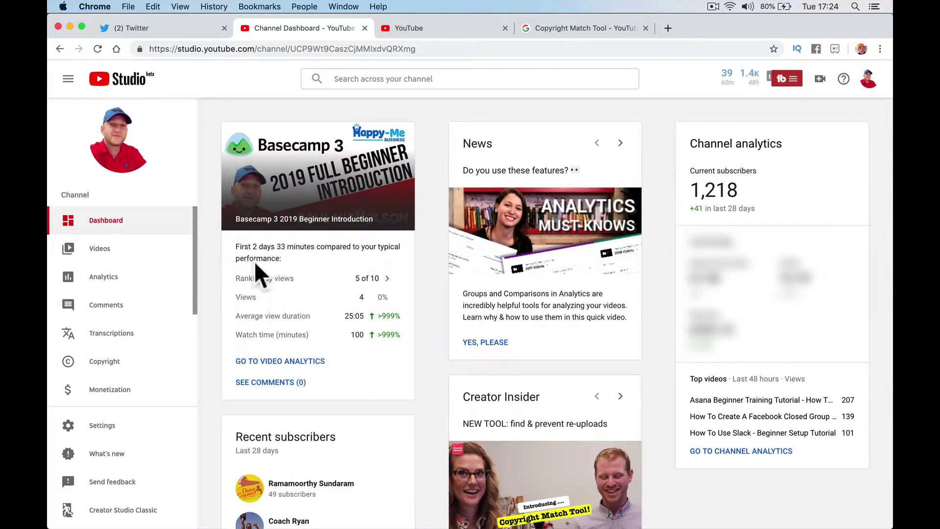
# - Open the Copyright page from the YouTube Studio sidebar
pyautogui.click(123, 372)
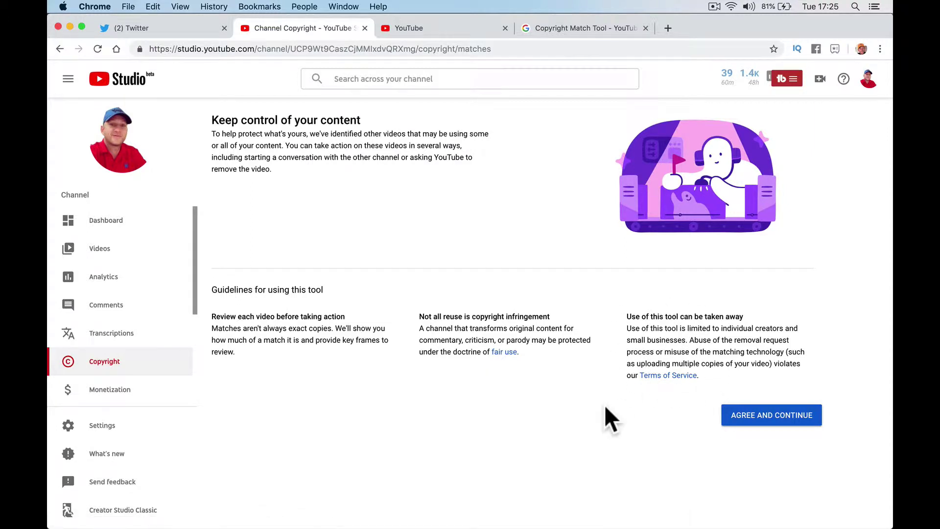
# - Accept the Copyright Match Tool guidelines and return to the copyright tab
pyautogui.click(803, 425)
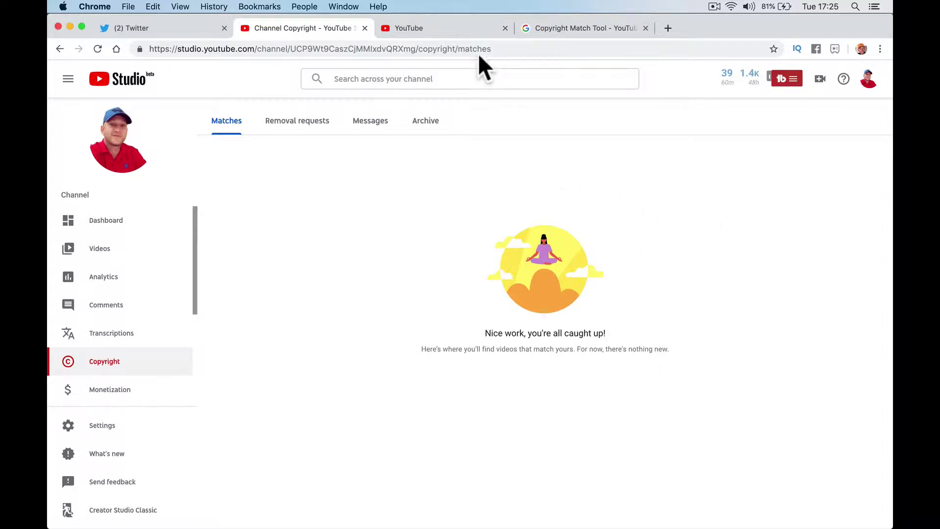
pyautogui.click(462, 28)
pyautogui.click(307, 27)
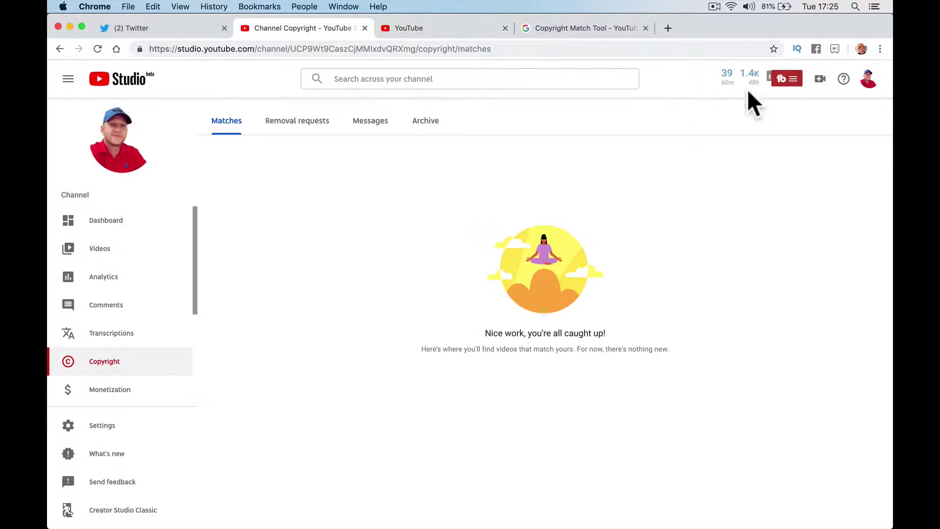
# - Switch to the other channel account through the avatar's Switch account option
pyautogui.click(869, 83)
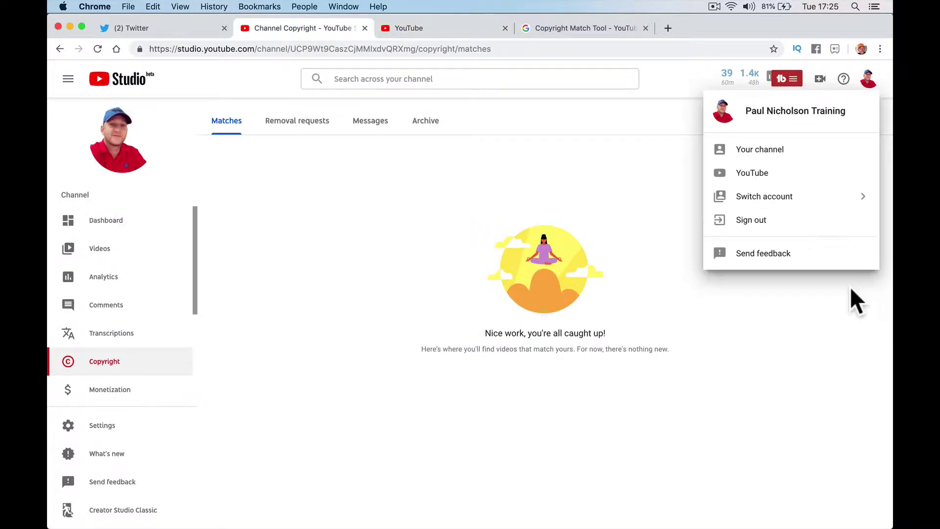
pyautogui.click(832, 210)
pyautogui.click(828, 206)
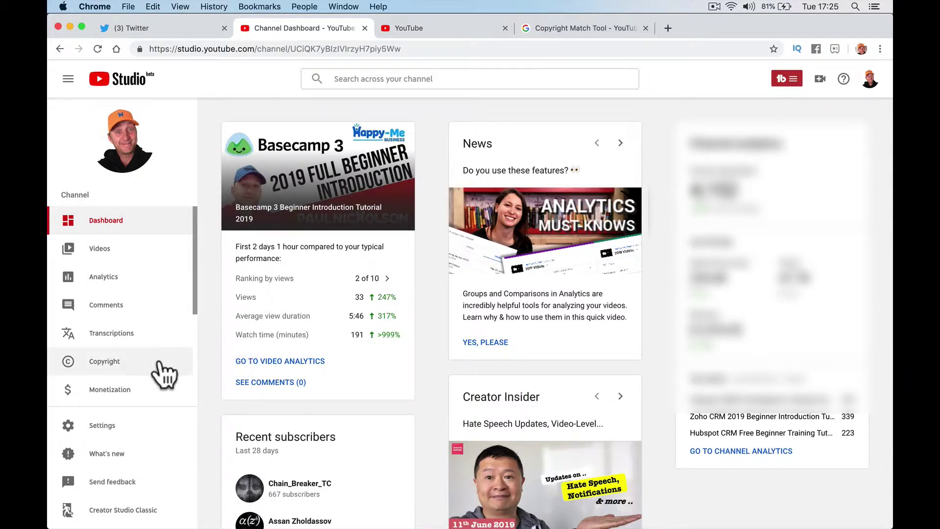
# - Open the Copyright matches and highlight the Sep 20, 2017 date and 100% match figure
pyautogui.click(152, 366)
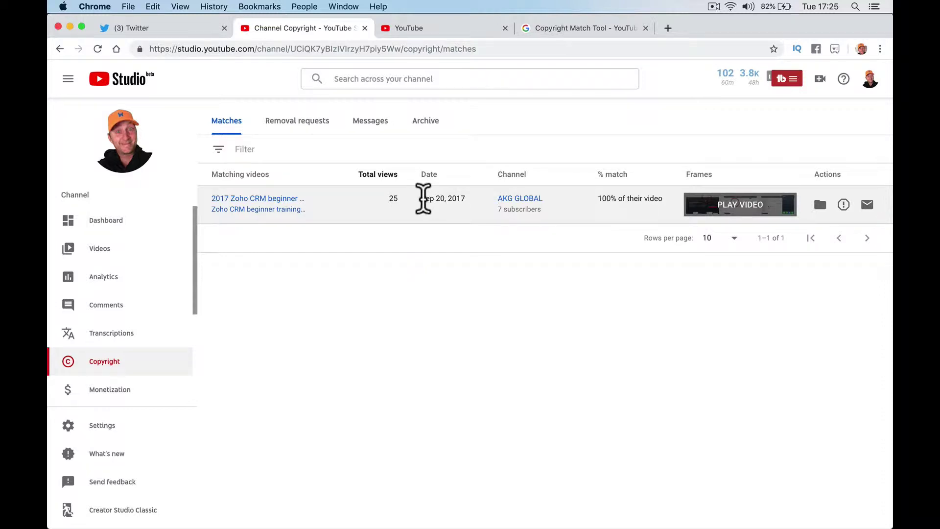
pyautogui.moveTo(422, 198); pyautogui.dragTo(464, 199)
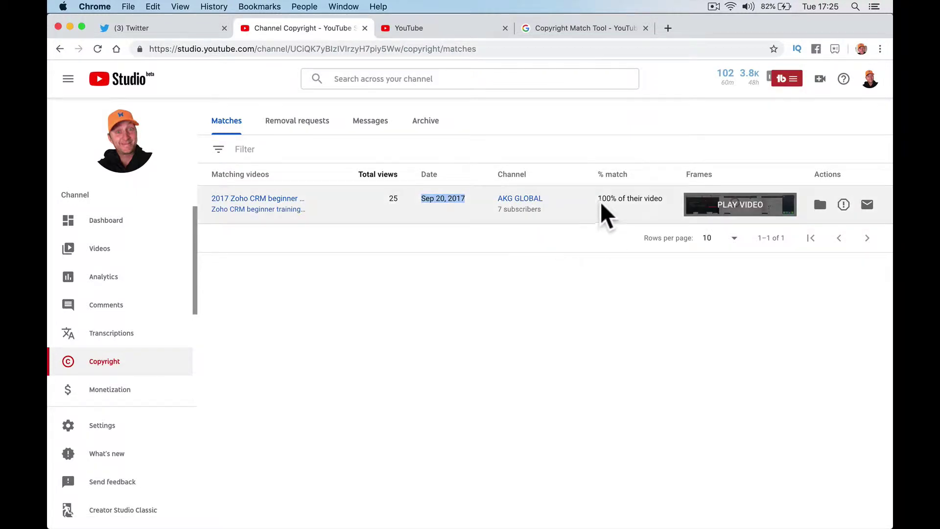
pyautogui.moveTo(598, 199); pyautogui.dragTo(615, 199)
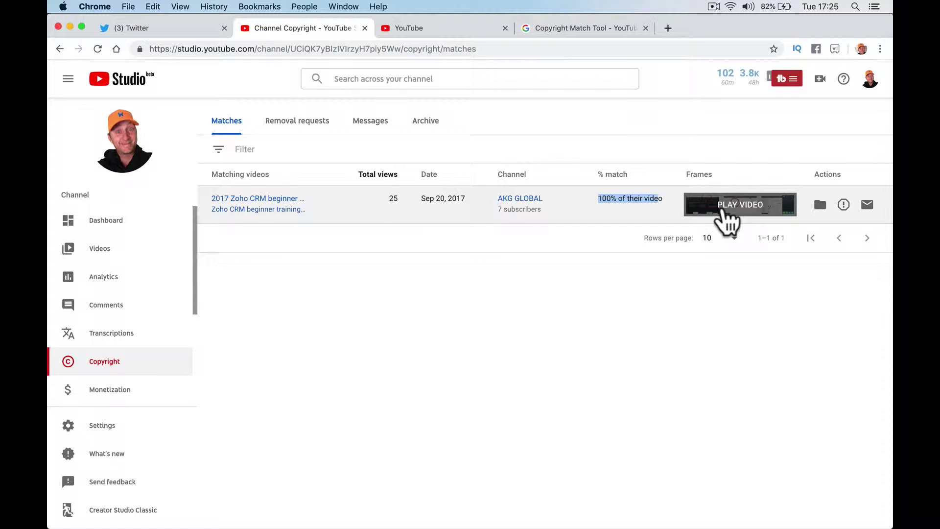
# - Preview the matching Zoho CRM video, pause and close it, then return to the matches list
pyautogui.click(713, 214)
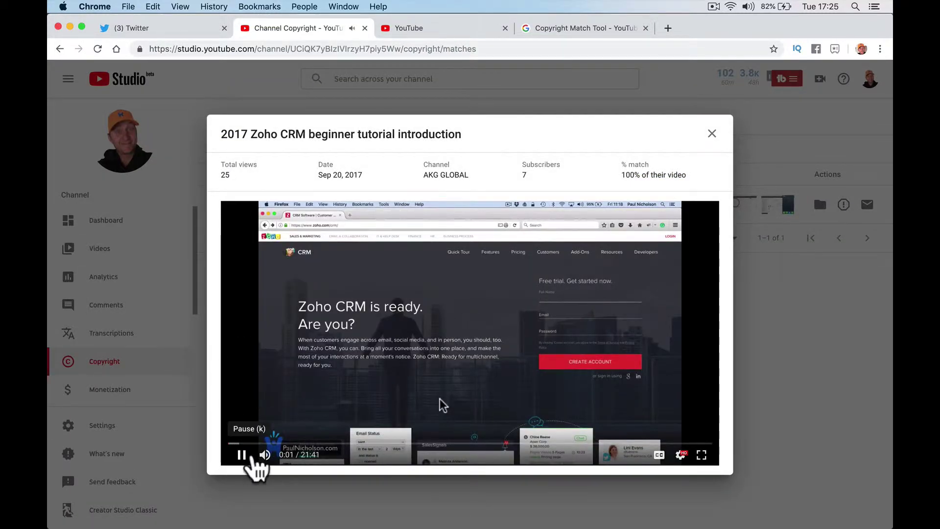
pyautogui.click(242, 455)
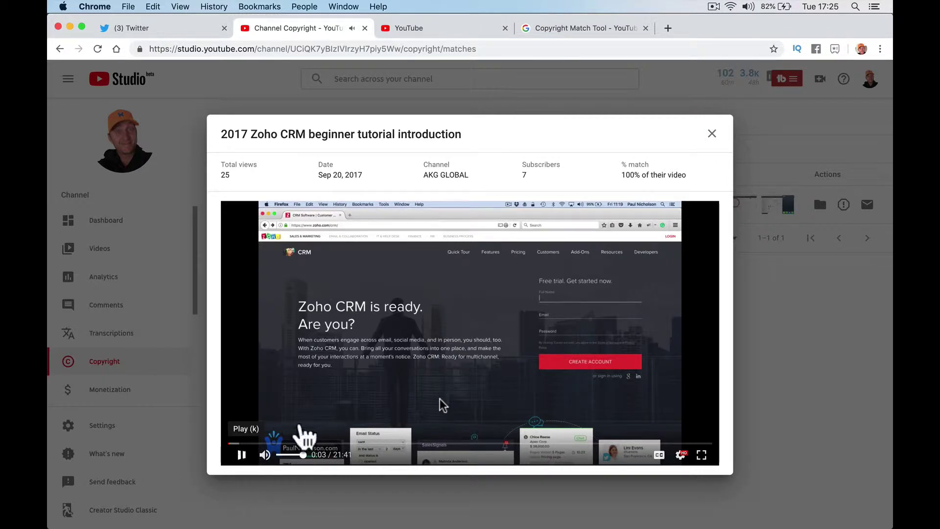
pyautogui.click(713, 133)
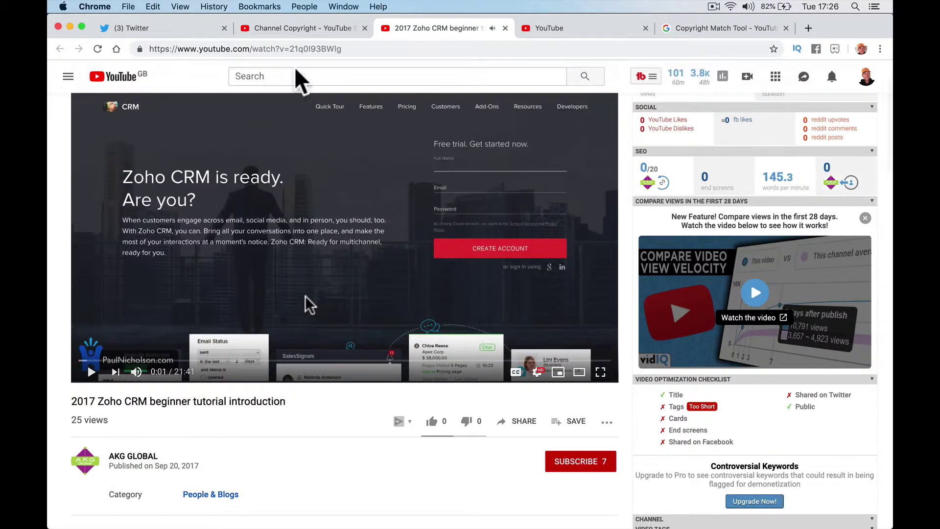
pyautogui.click(301, 28)
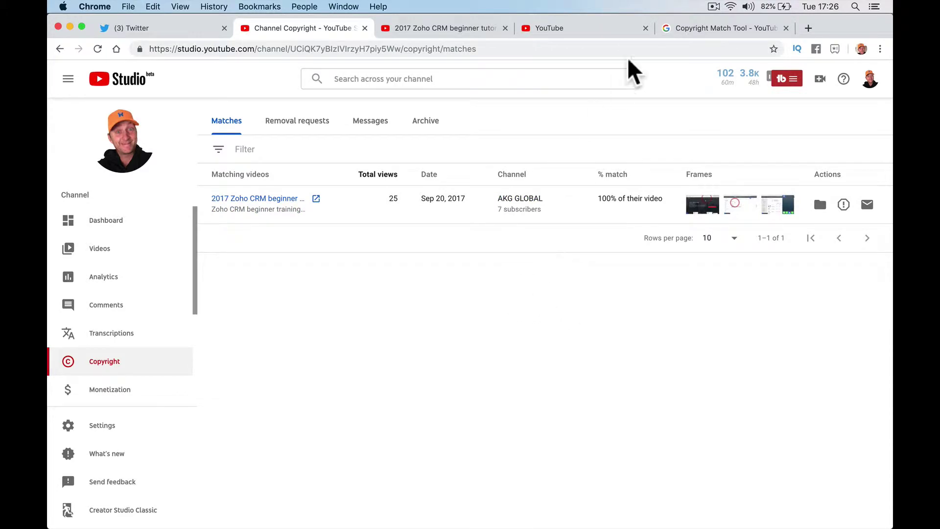
pyautogui.click(610, 30)
pyautogui.click(706, 30)
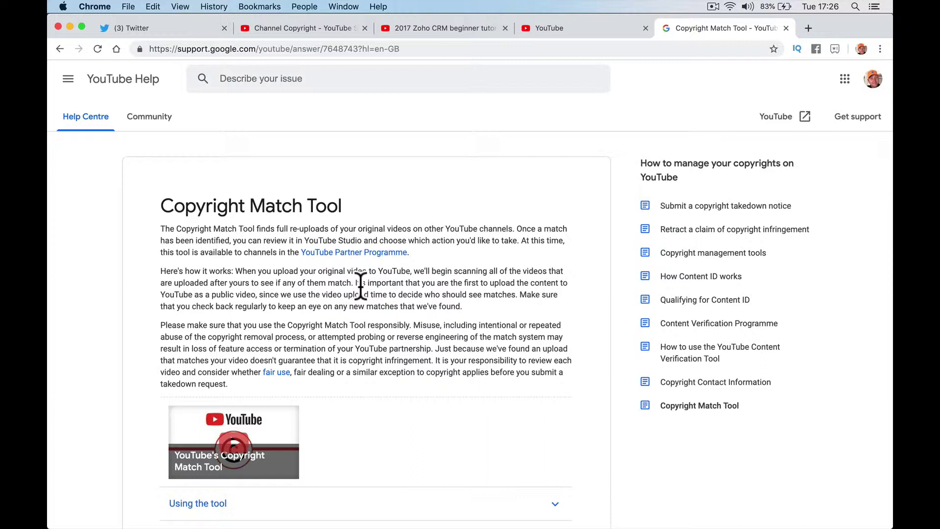
pyautogui.moveTo(355, 284); pyautogui.dragTo(354, 284)
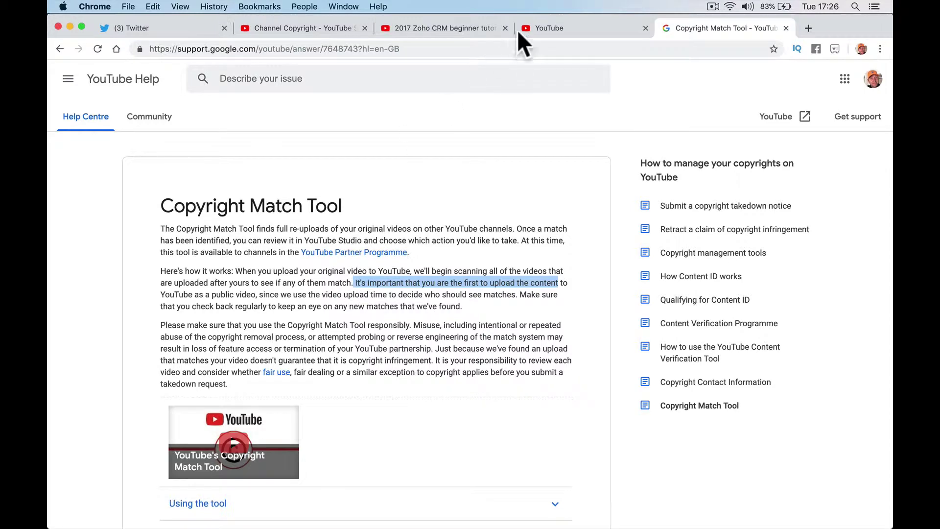
pyautogui.click(427, 29)
pyautogui.click(350, 30)
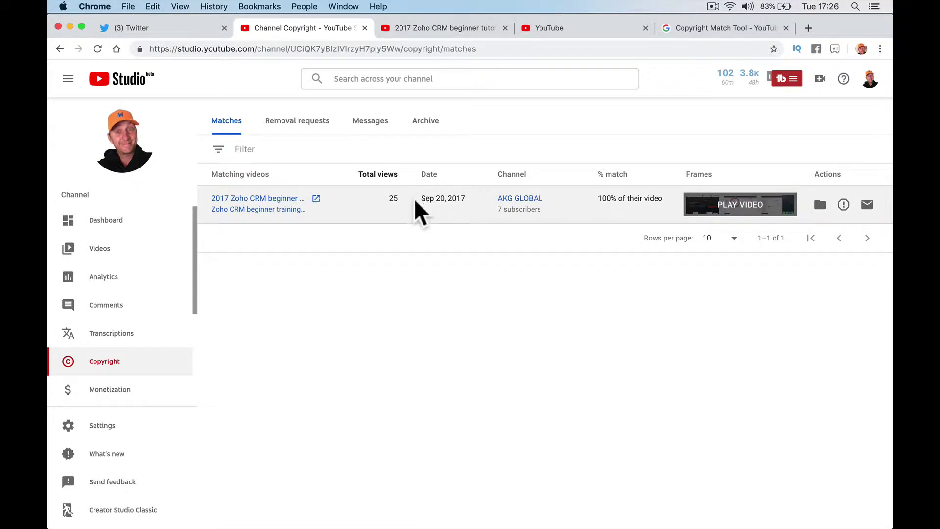
# - Highlight the match's upload date, then search YouTube for 'zoho crm introduction 2017'
pyautogui.moveTo(417, 200); pyautogui.dragTo(461, 198)
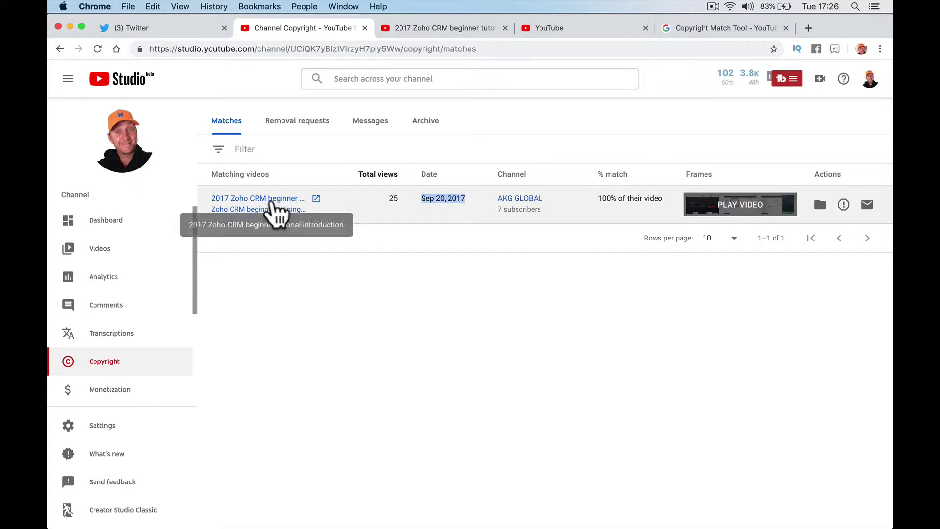
pyautogui.click(448, 30)
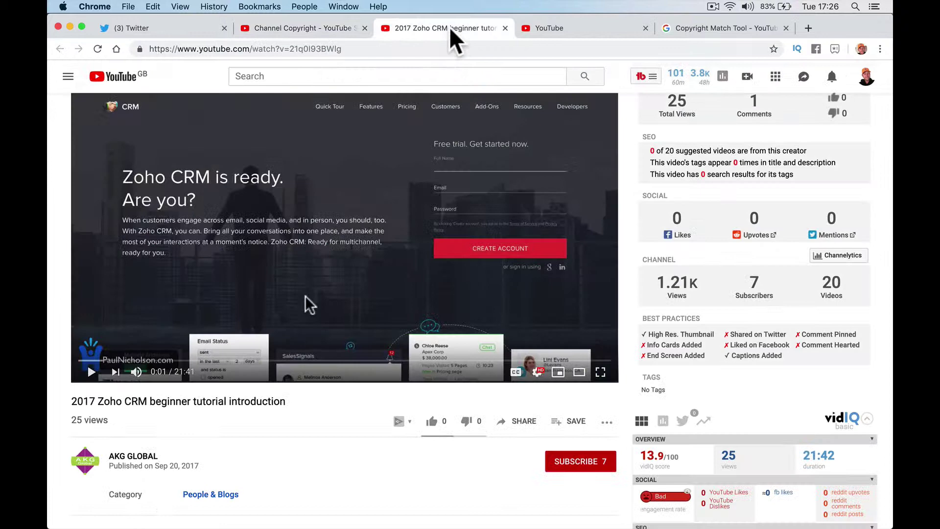
pyautogui.click(373, 73)
pyautogui.write('zoho c')
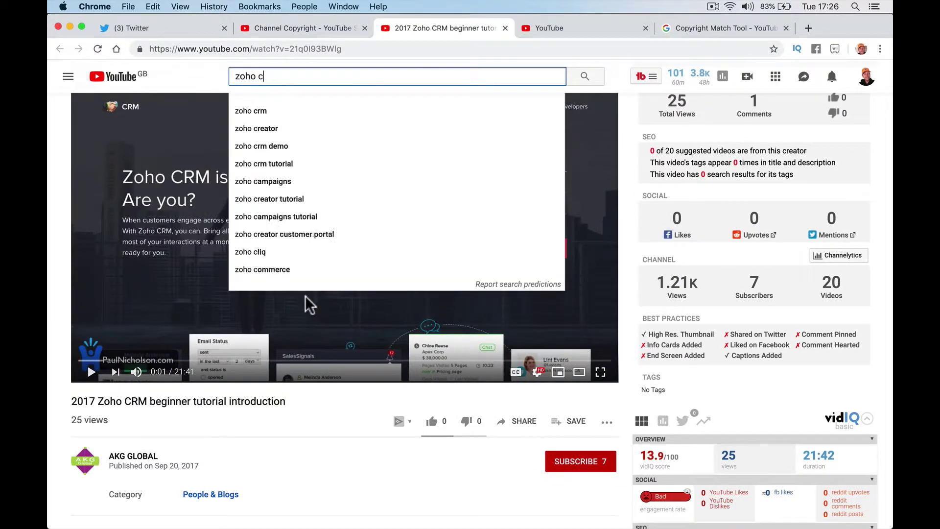
pyautogui.write('rm introduc')
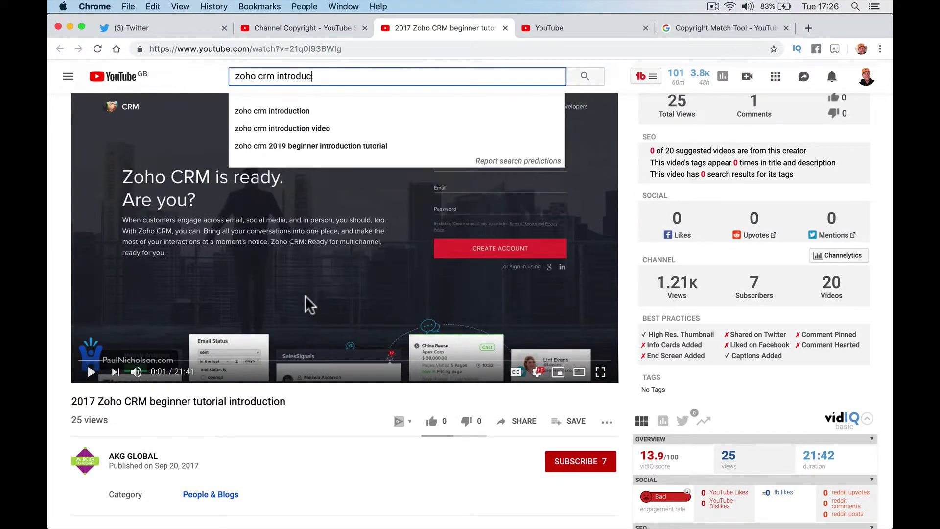
pyautogui.write('tion 2017')
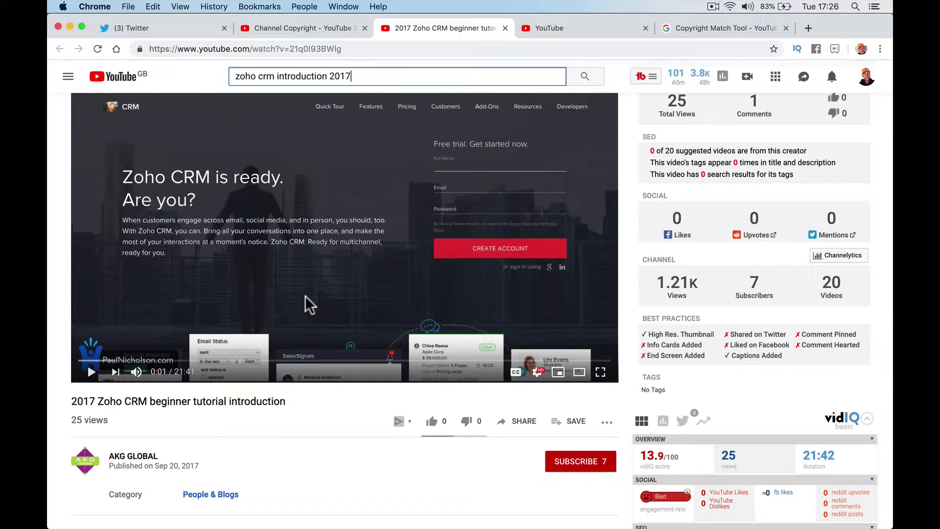
pyautogui.press('Return')
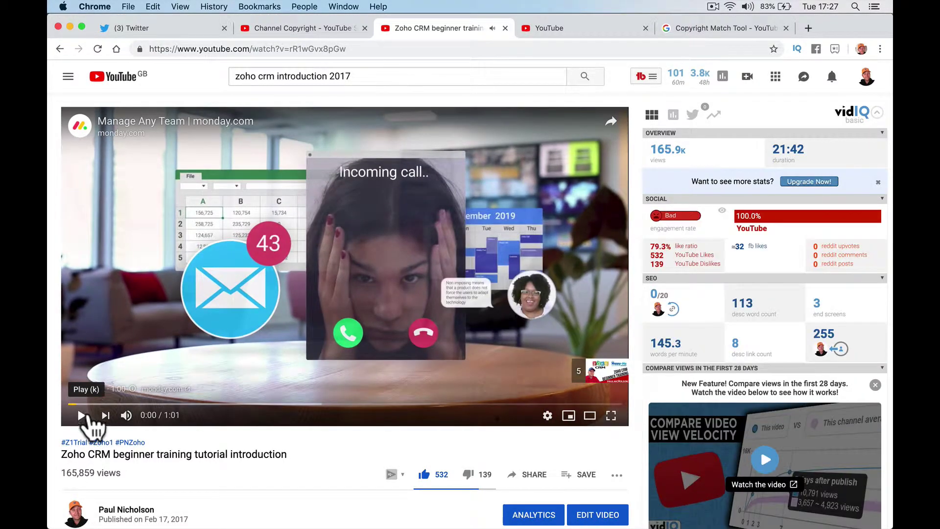
# - Skip the ad on the original tutorial and highlight its Feb 17, 2017 publish date
pyautogui.scroll(-2, 105, 451)
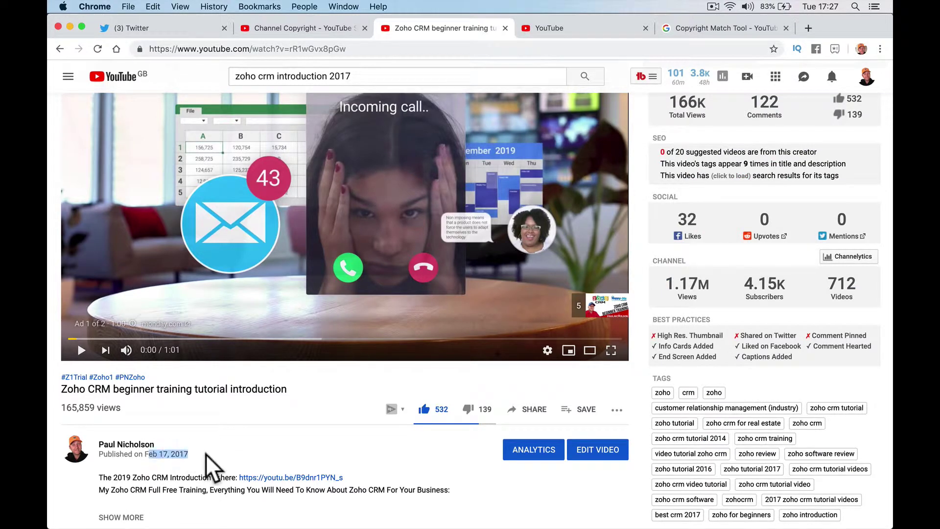
pyautogui.click(80, 359)
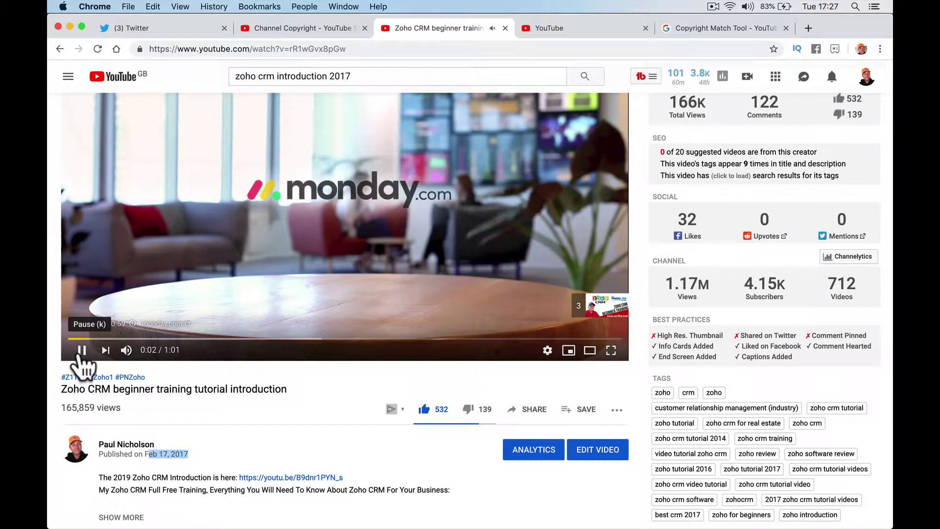
pyautogui.press('XF86AudioLowerVolume')
pyautogui.press('XF86AudioLowerVolume')
pyautogui.press('XF86AudioLowerVolume')
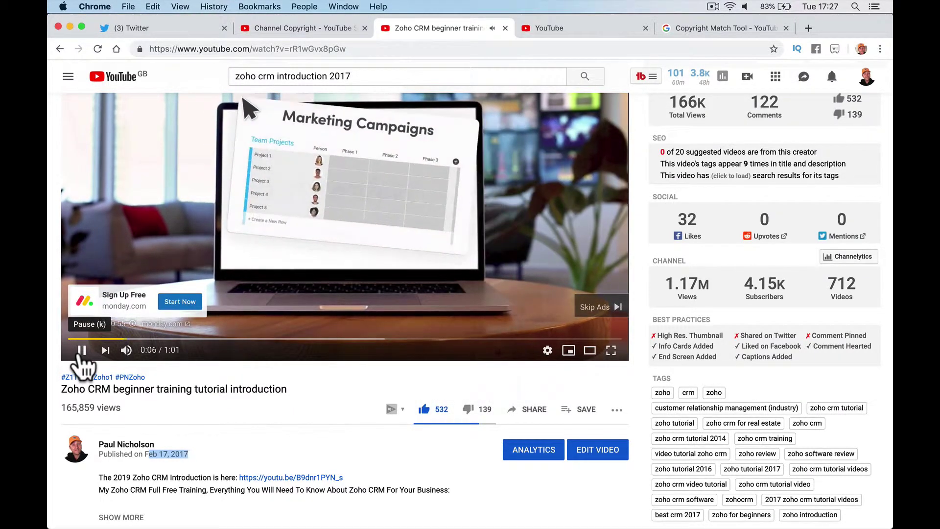
pyautogui.click(594, 308)
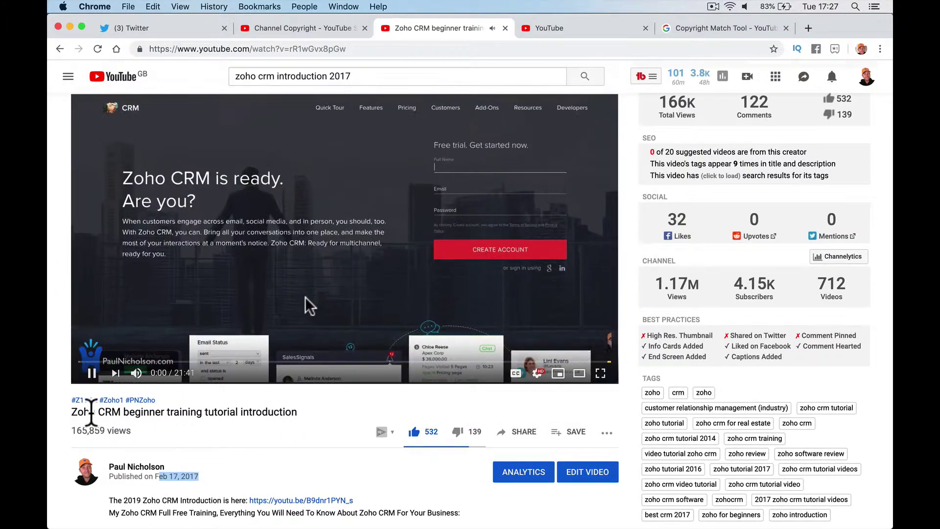
pyautogui.moveTo(154, 382)
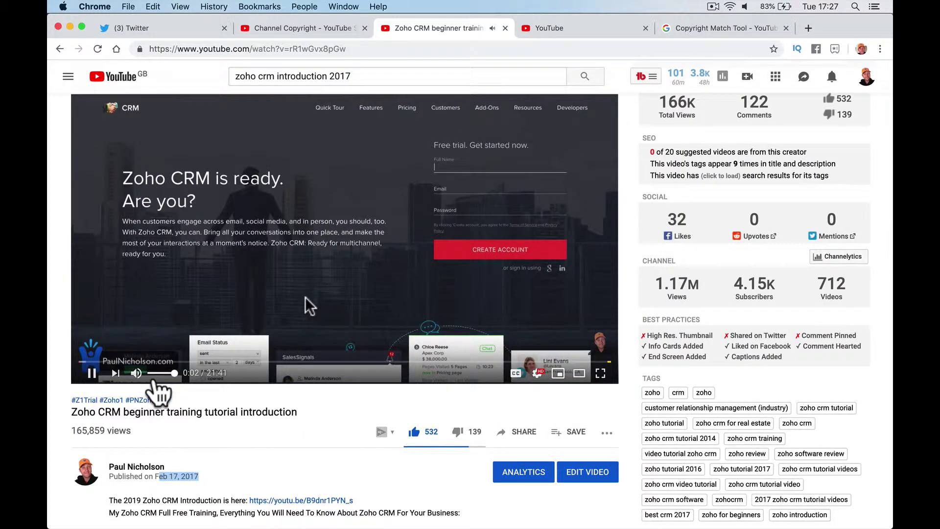
pyautogui.press('XF86AudioRaiseVolume')
pyautogui.press('XF86AudioRaiseVolume')
pyautogui.press('XF86AudioRaiseVolume')
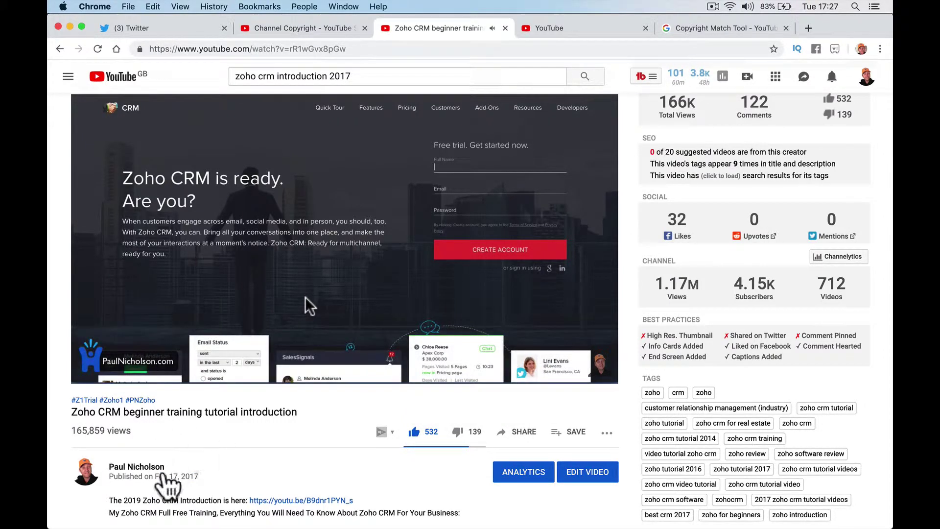
pyautogui.moveTo(156, 476); pyautogui.dragTo(238, 489)
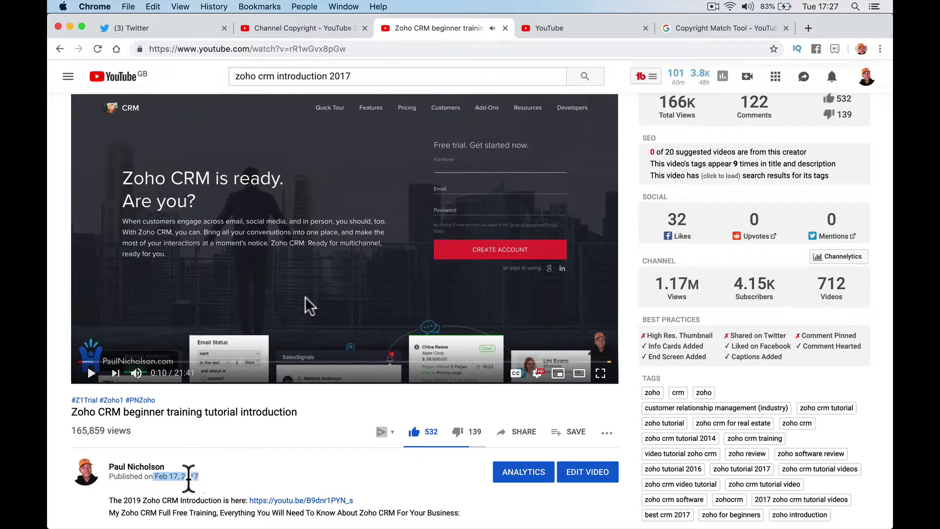
pyautogui.click(571, 30)
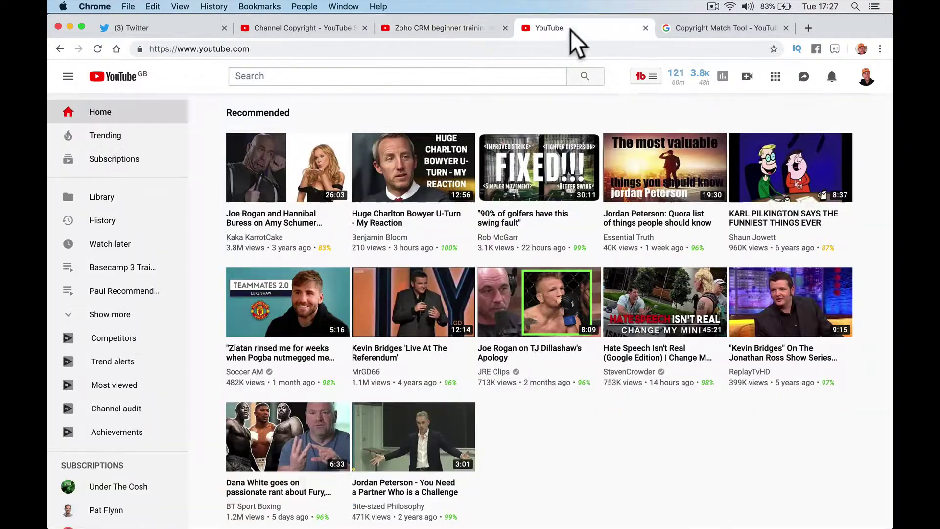
# - Return to the copyright matches and close the duplicate Zoho CRM and leftover YouTube tabs
pyautogui.click(333, 26)
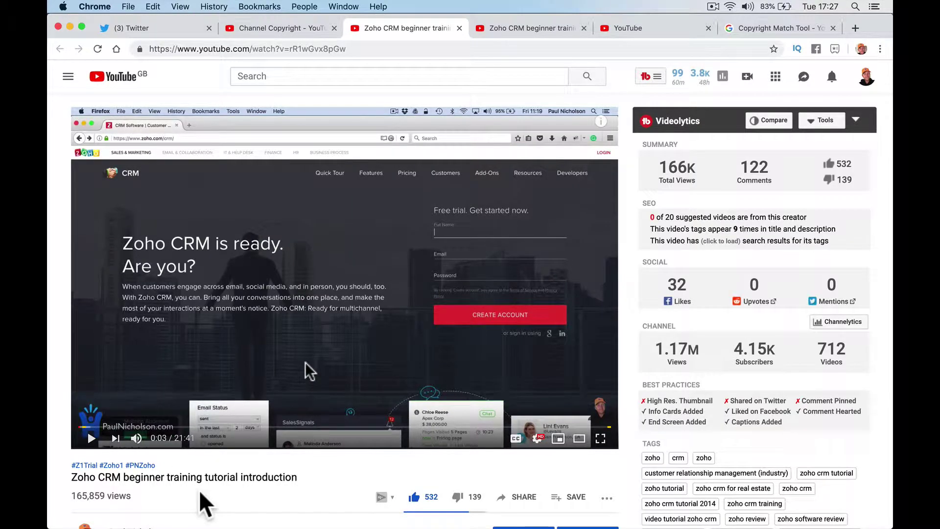
pyautogui.scroll(-1, 217, 503)
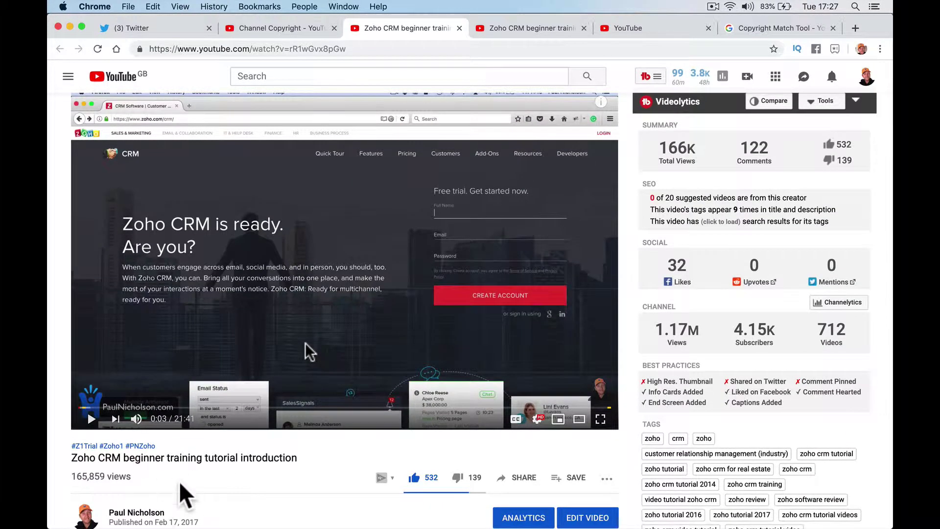
pyautogui.scroll(-2, 181, 492)
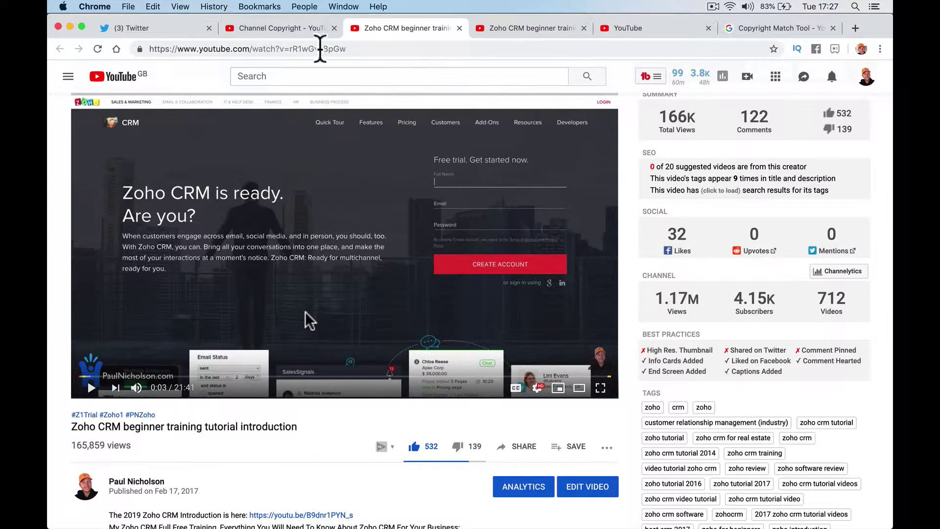
pyautogui.click(308, 30)
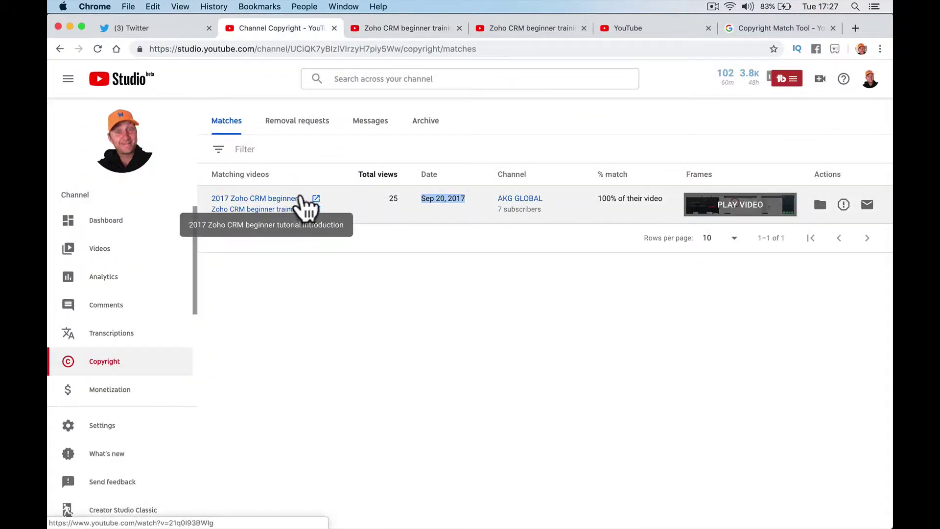
pyautogui.click(459, 28)
pyautogui.click(458, 28)
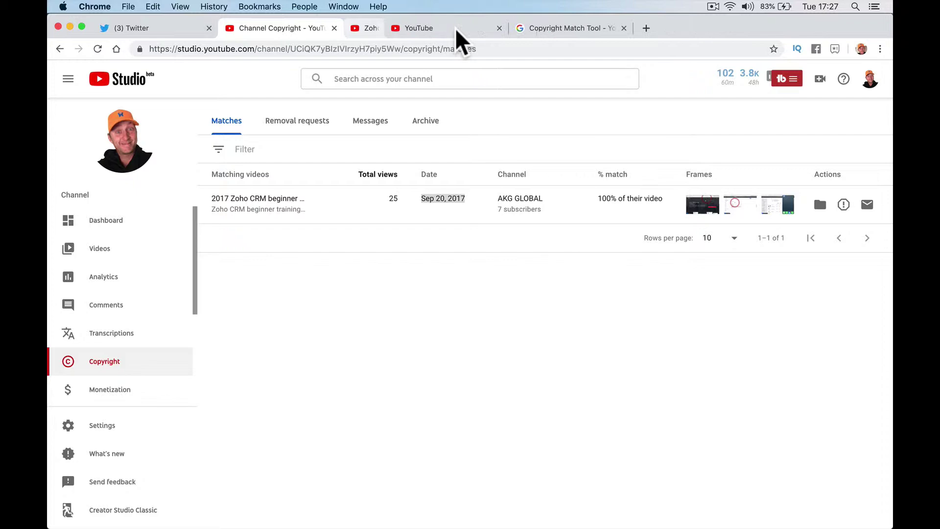
pyautogui.click(457, 29)
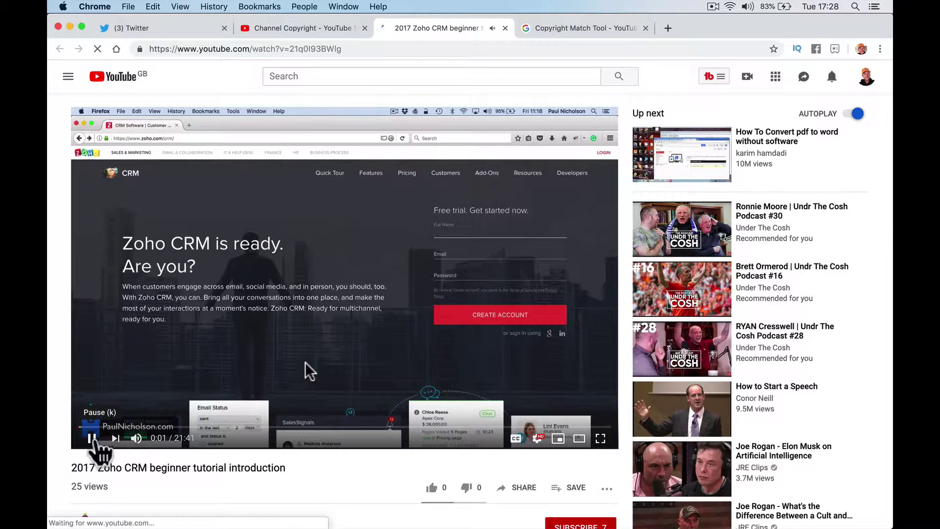
# - Pause the copied video, compare it with the original tutorial, and return to the matches
pyautogui.click(97, 449)
pyautogui.scroll(-3, 137, 503)
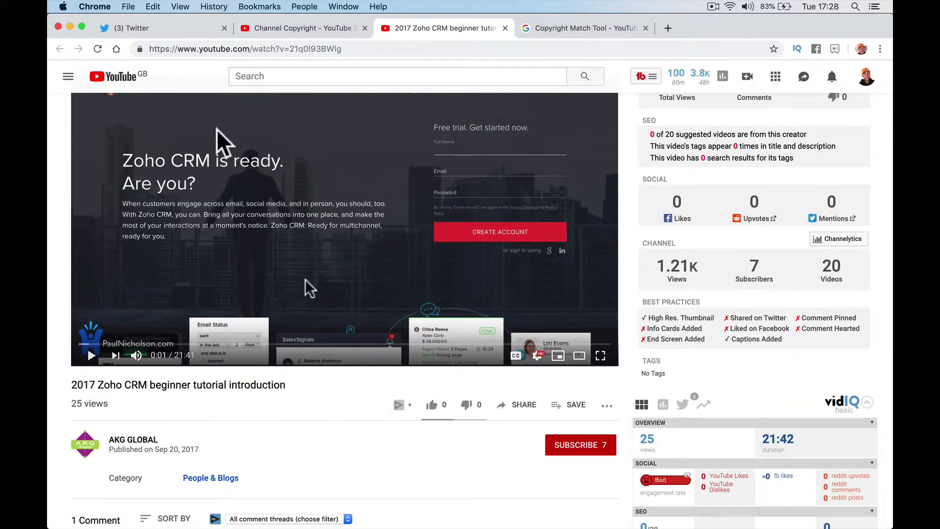
pyautogui.click(299, 28)
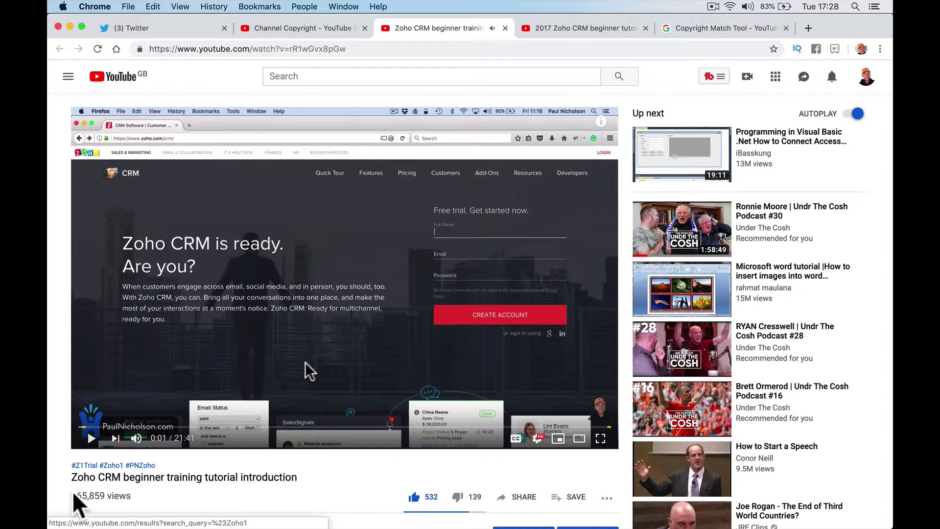
pyautogui.scroll(-3, 151, 491)
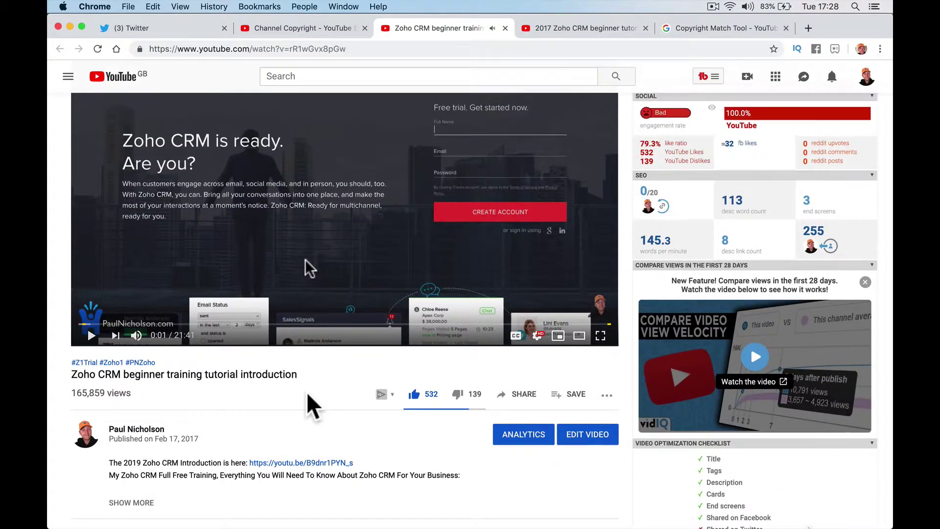
pyautogui.scroll(-2, 304, 399)
pyautogui.scroll(3, 311, 403)
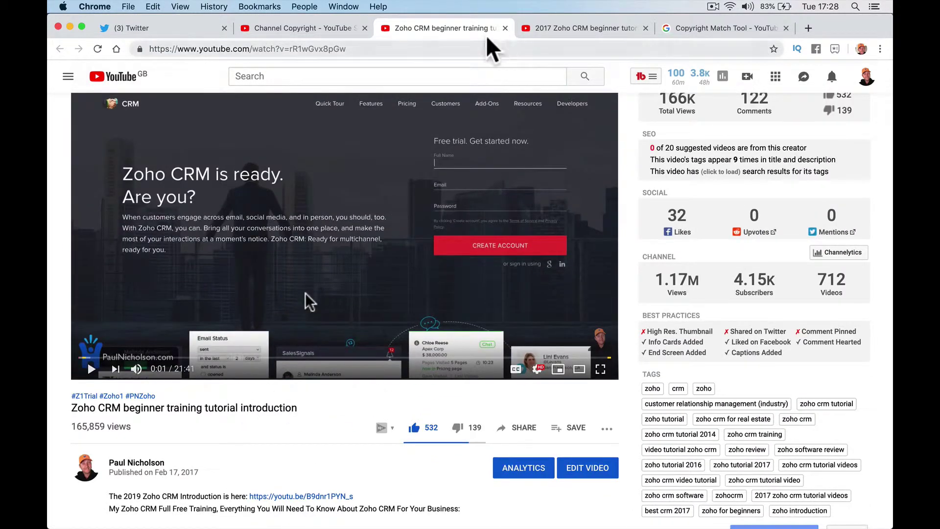
pyautogui.click(321, 30)
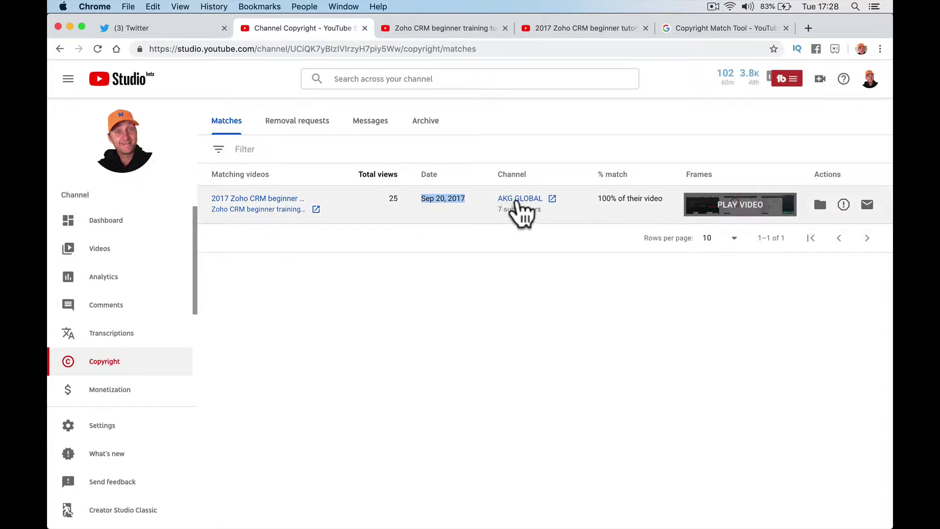
# - Browse AKG GLOBAL's videos and About page: joined Aug 24, 2017, 1,206 total views
pyautogui.click(526, 200)
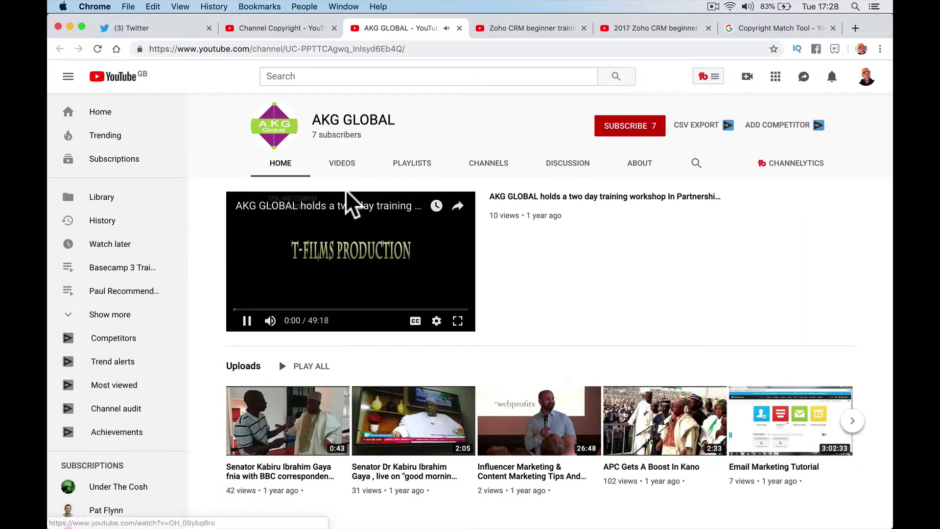
pyautogui.click(343, 163)
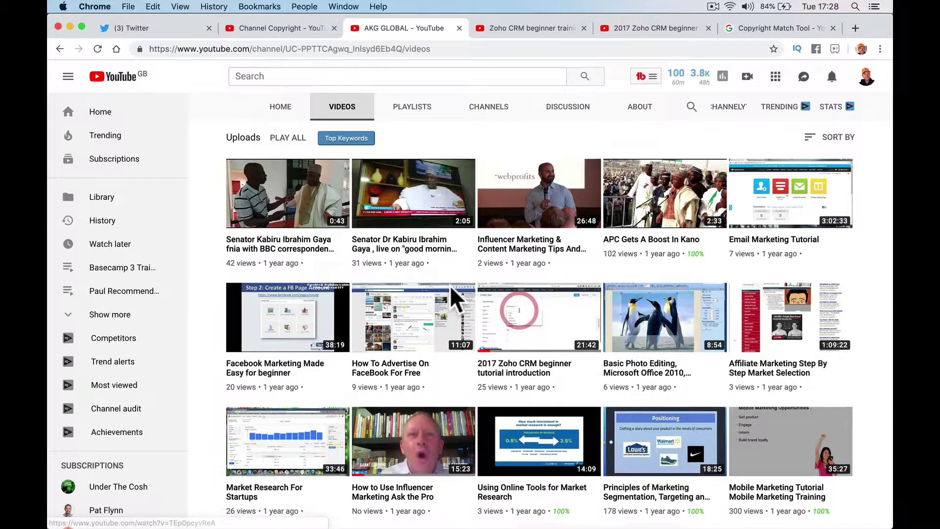
pyautogui.scroll(-3, 456, 297)
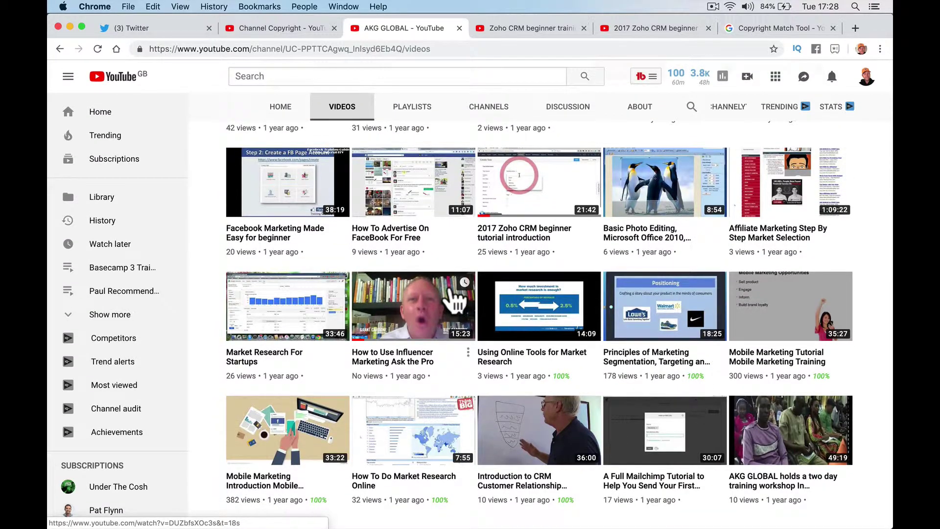
pyautogui.scroll(4, 456, 303)
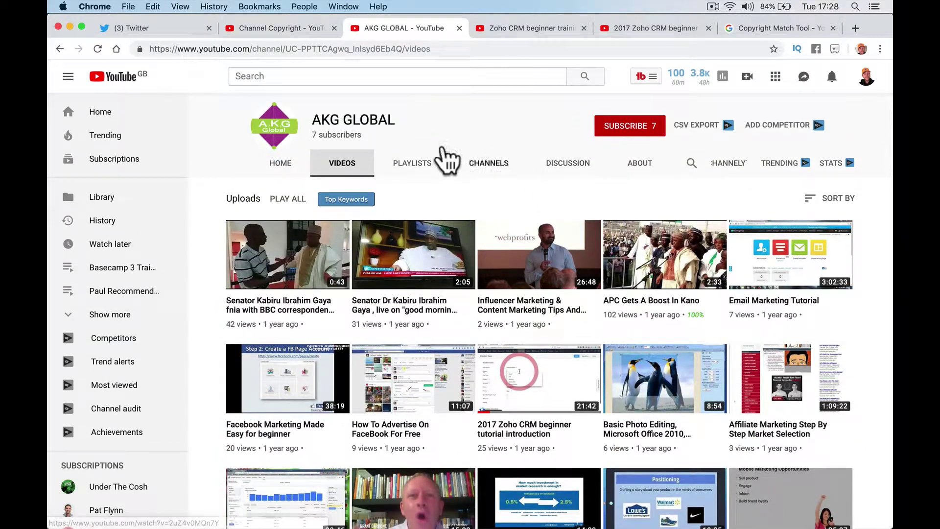
pyautogui.click(281, 169)
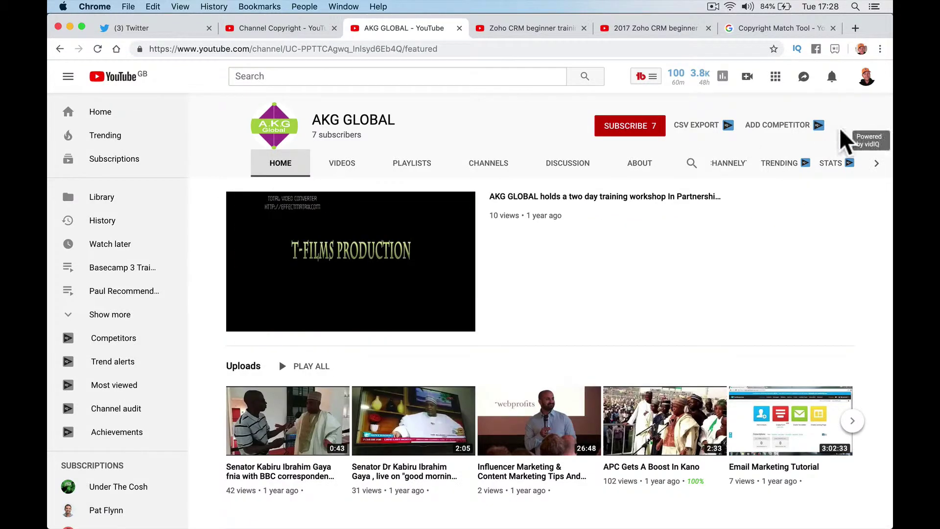
pyautogui.click(634, 163)
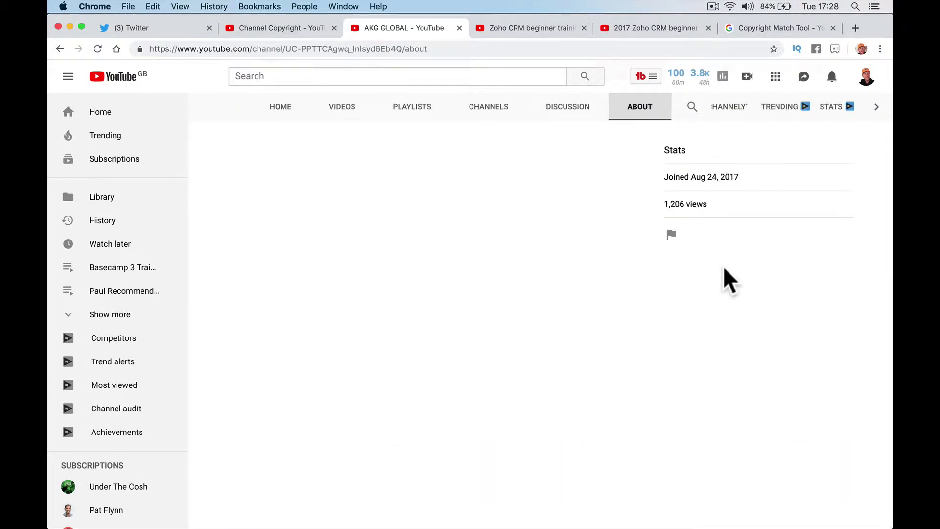
pyautogui.click(284, 114)
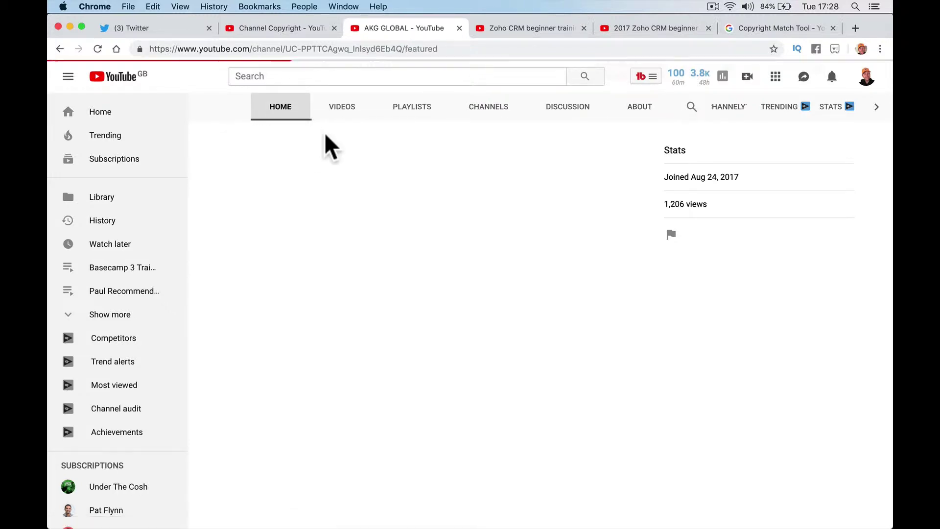
pyautogui.click(633, 164)
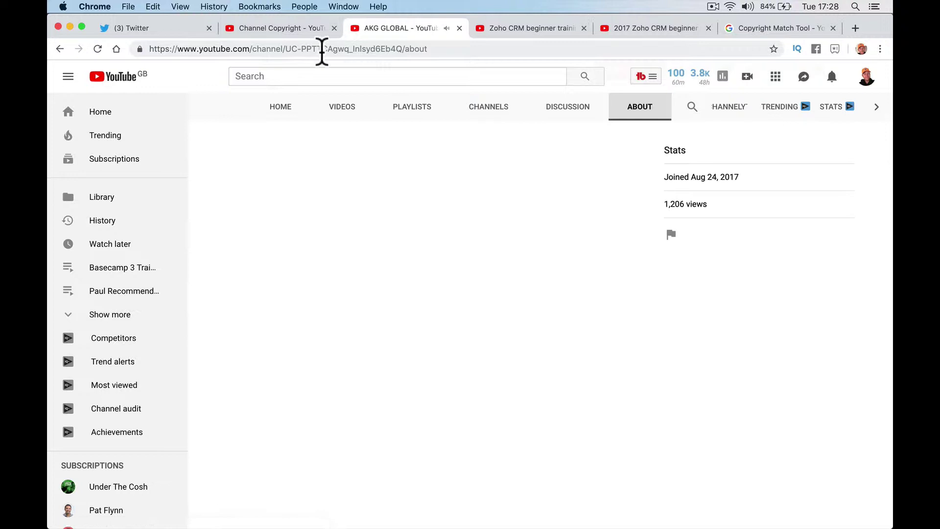
pyautogui.click(302, 29)
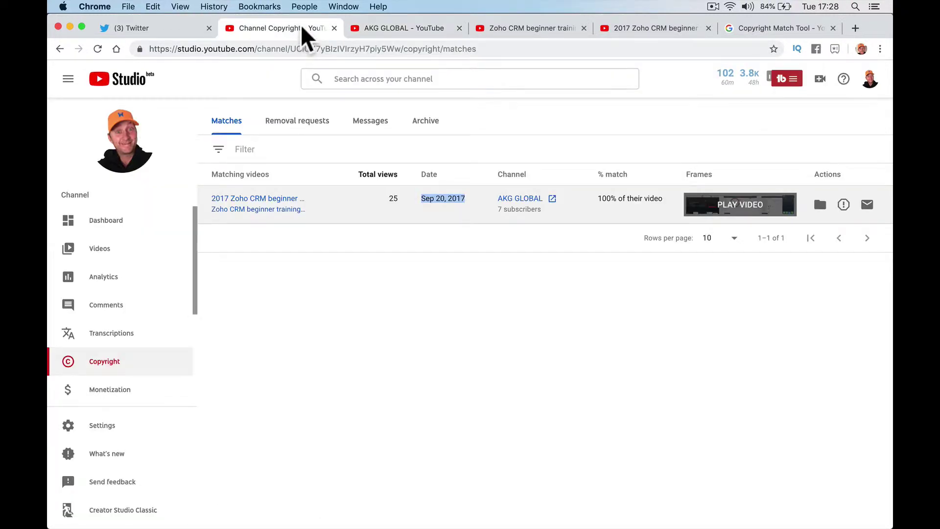
pyautogui.click(460, 216)
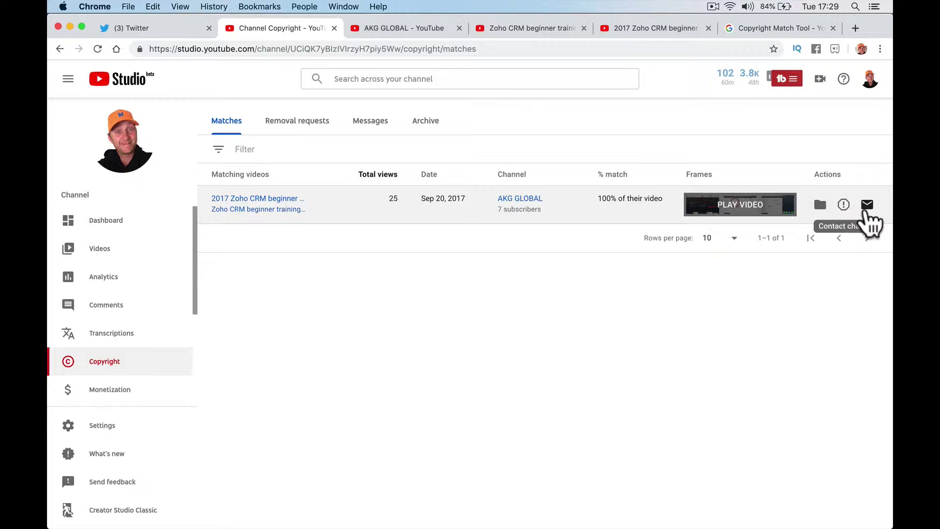
pyautogui.click(867, 204)
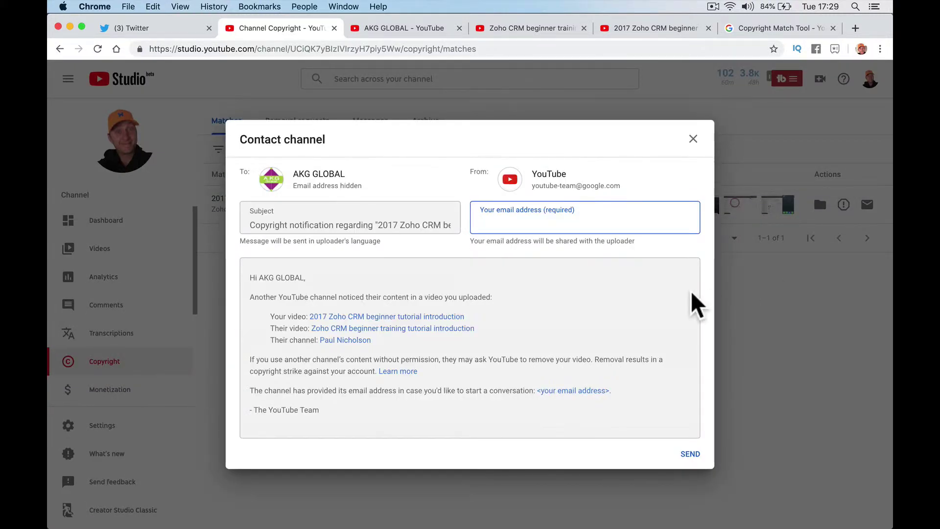
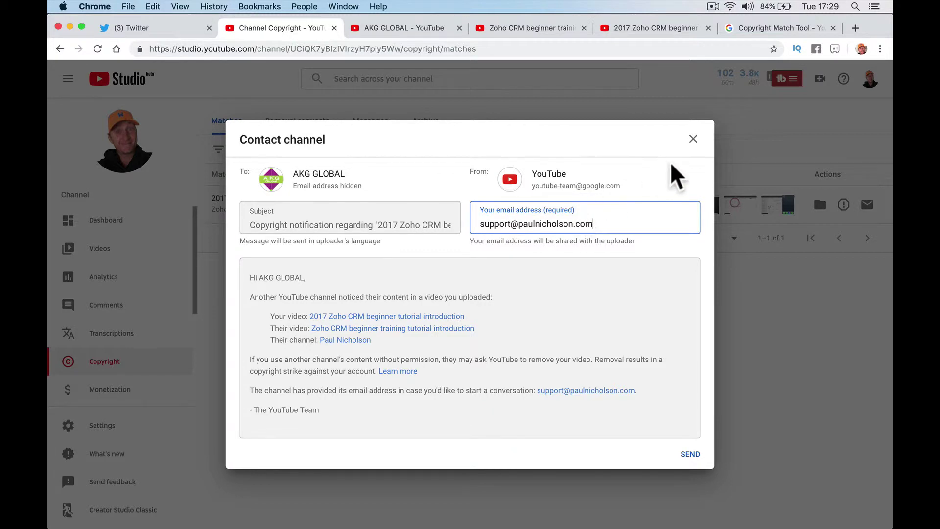
pyautogui.click(692, 139)
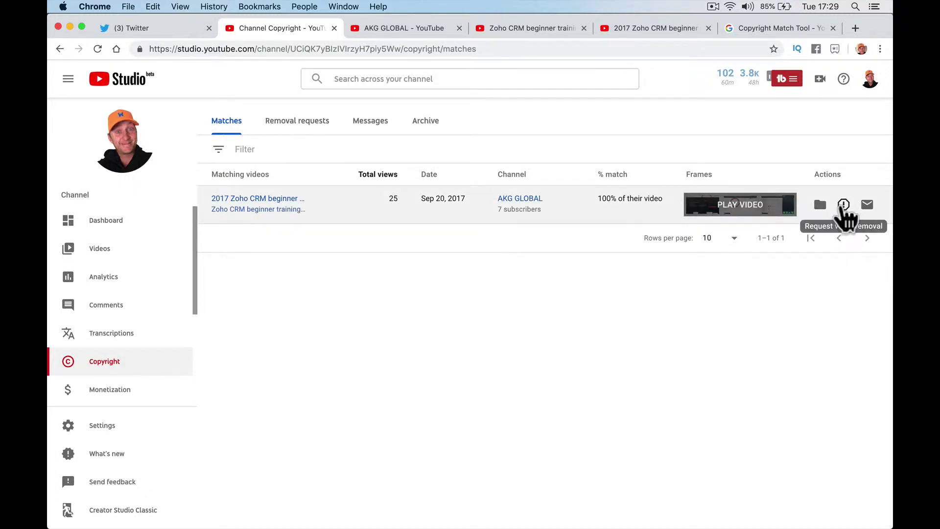
# - Start a removal request for the match, initially choosing company, organization, or client as affected party
pyautogui.click(843, 206)
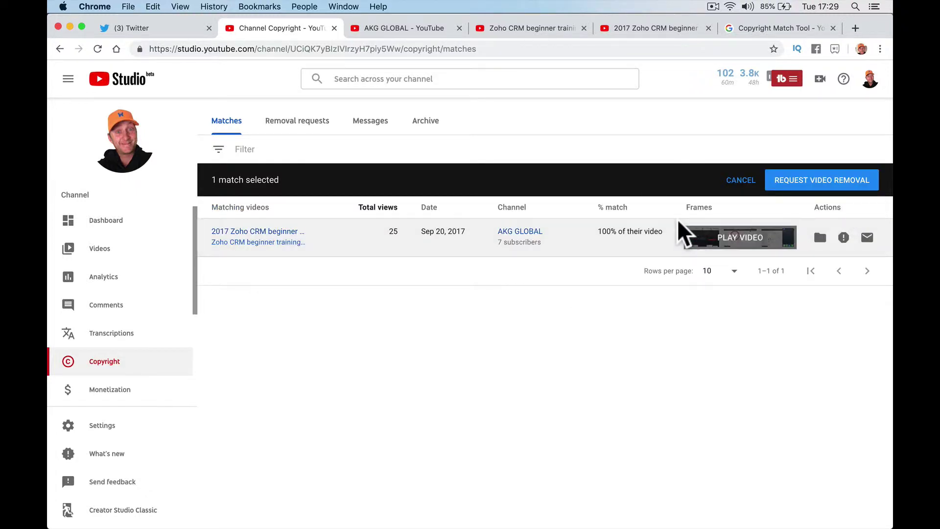
pyautogui.click(788, 186)
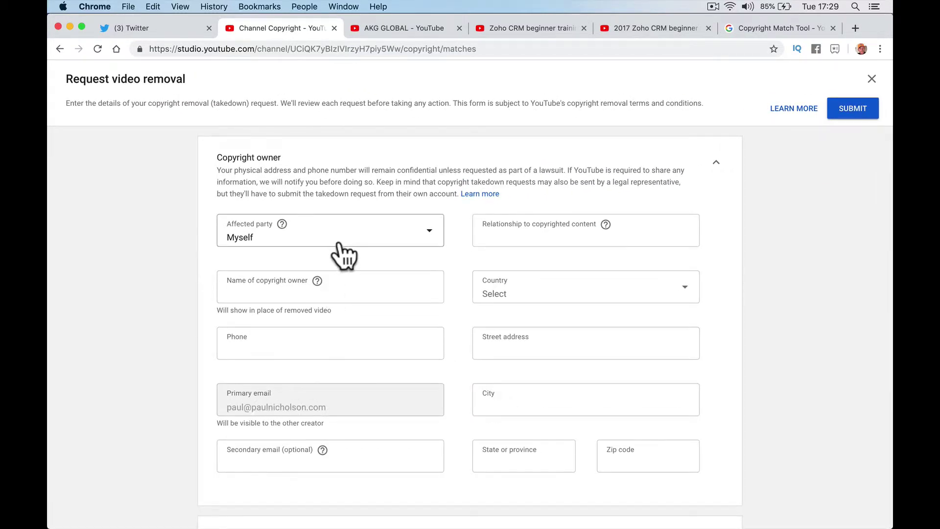
pyautogui.click(369, 232)
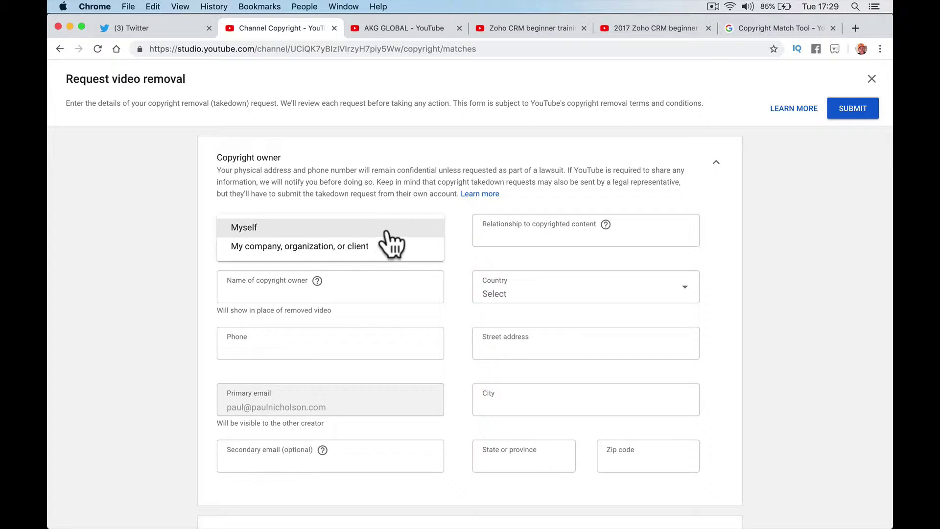
pyautogui.click(399, 246)
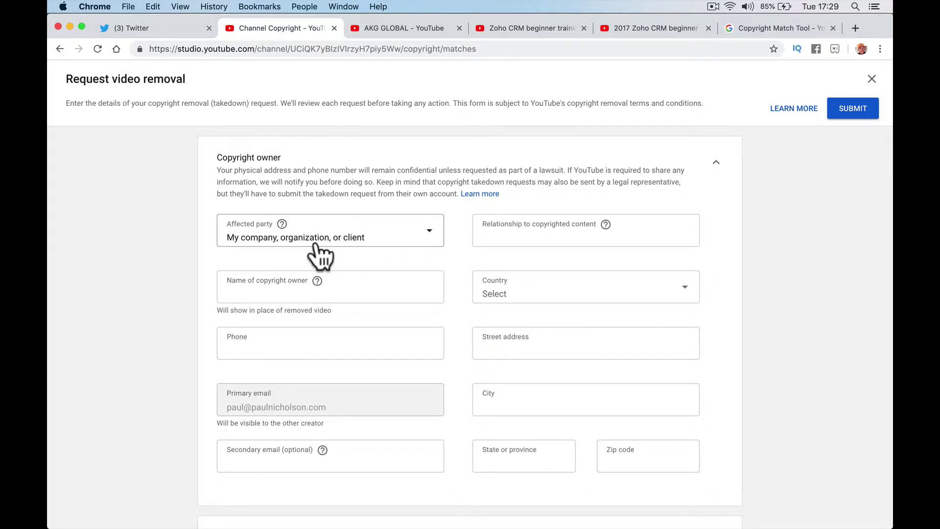
# - Enter Content Creator as the relationship to the content and fill in the copyright owner's name
pyautogui.click(510, 236)
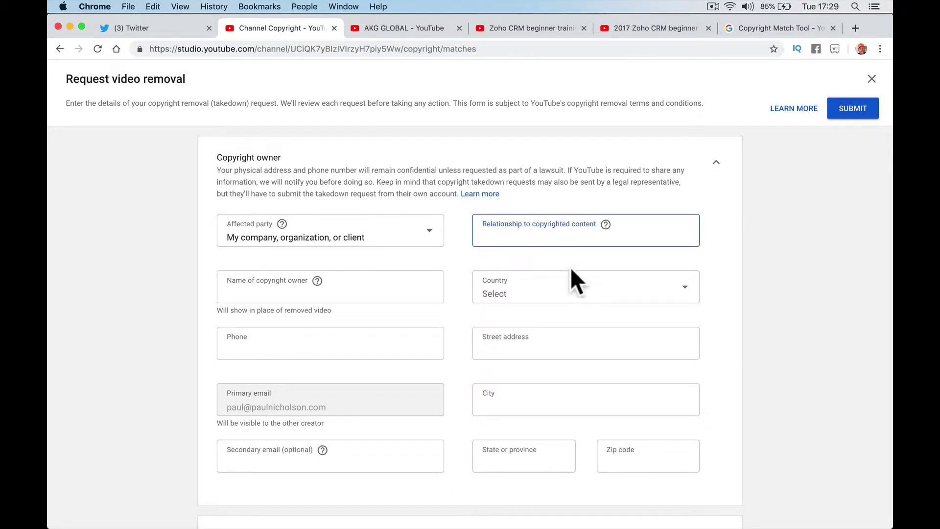
pyautogui.click(605, 224)
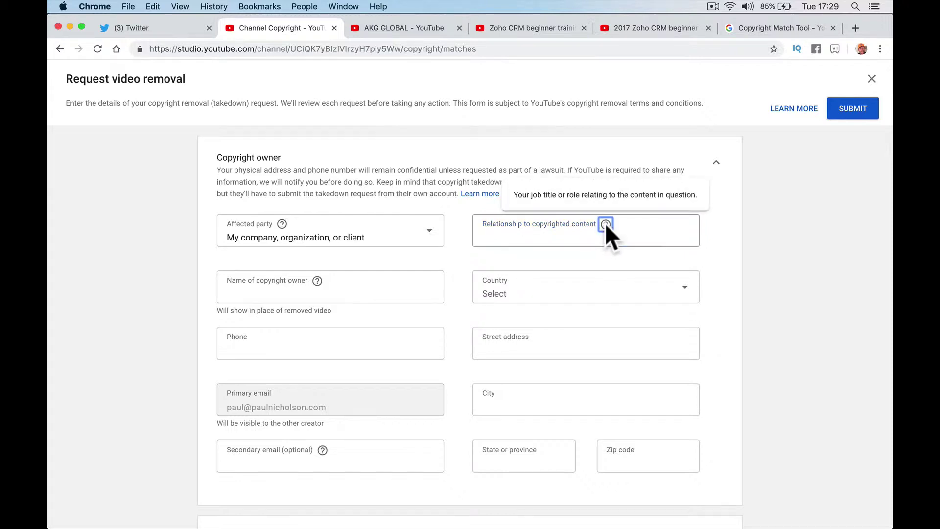
pyautogui.click(545, 237)
pyautogui.write('Content Creator')
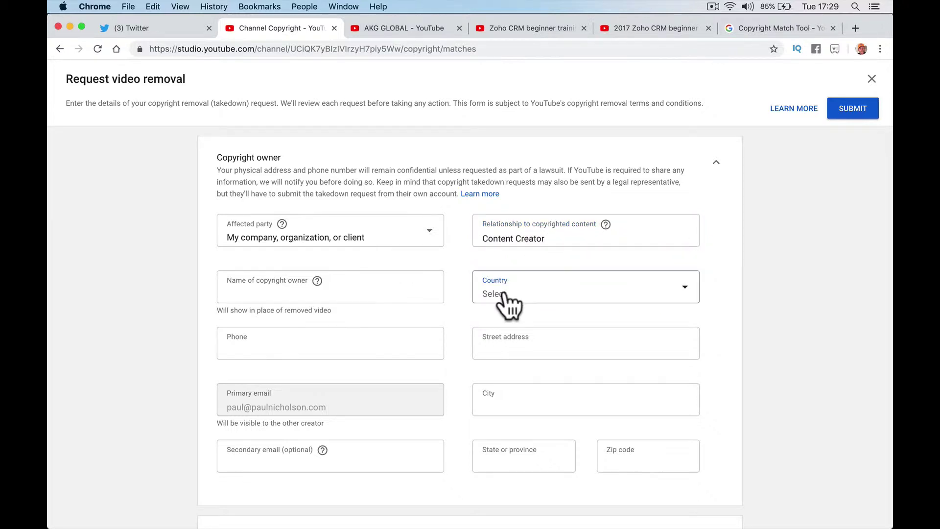
pyautogui.click(405, 291)
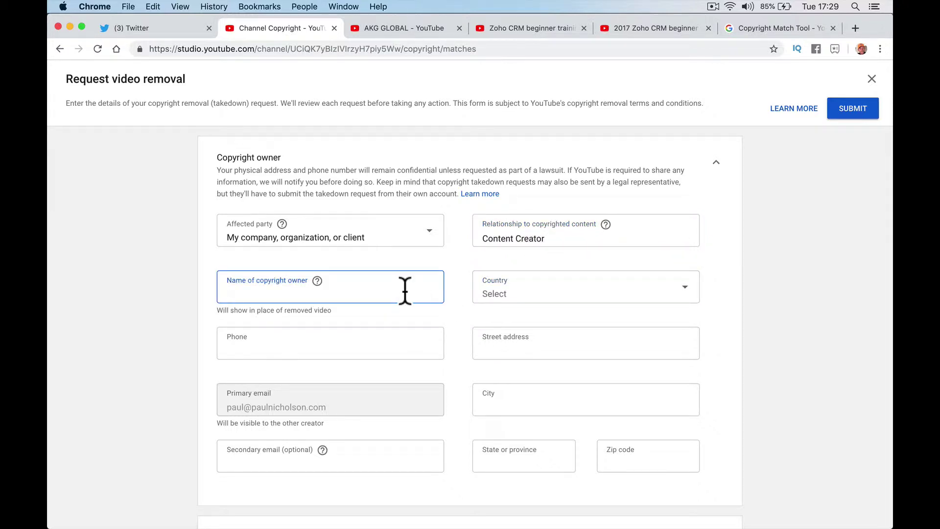
pyautogui.press('Tab')
# - Choose United Kingdom as the country and change the affected party to Myself
pyautogui.click(603, 294)
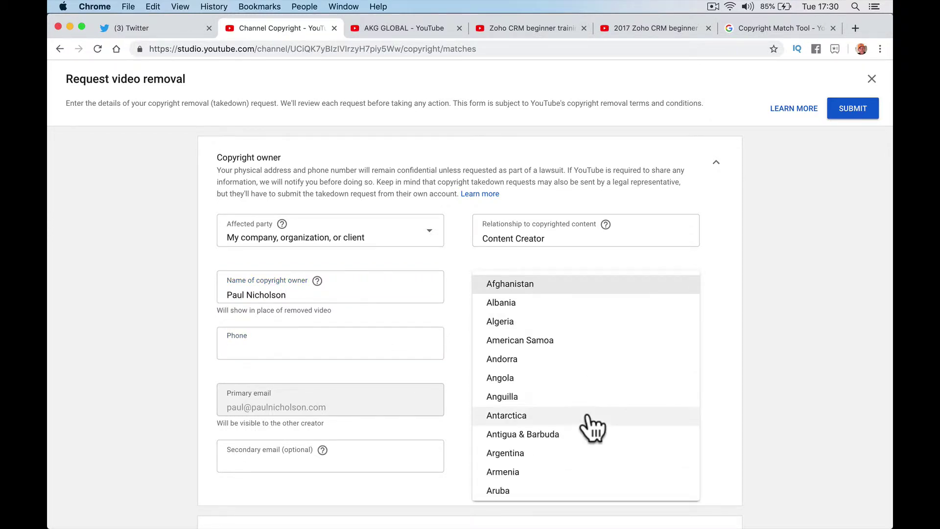
pyautogui.scroll(-20, 592, 418)
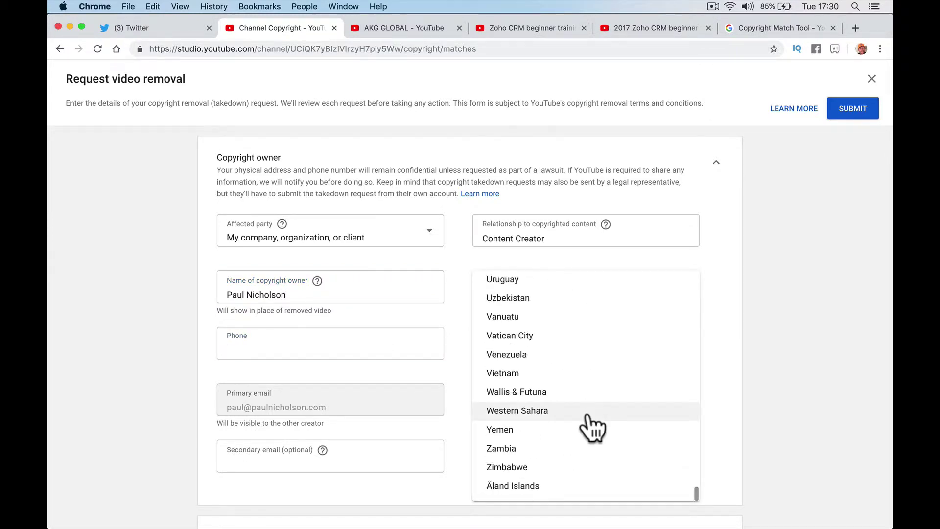
pyautogui.scroll(2, 595, 292)
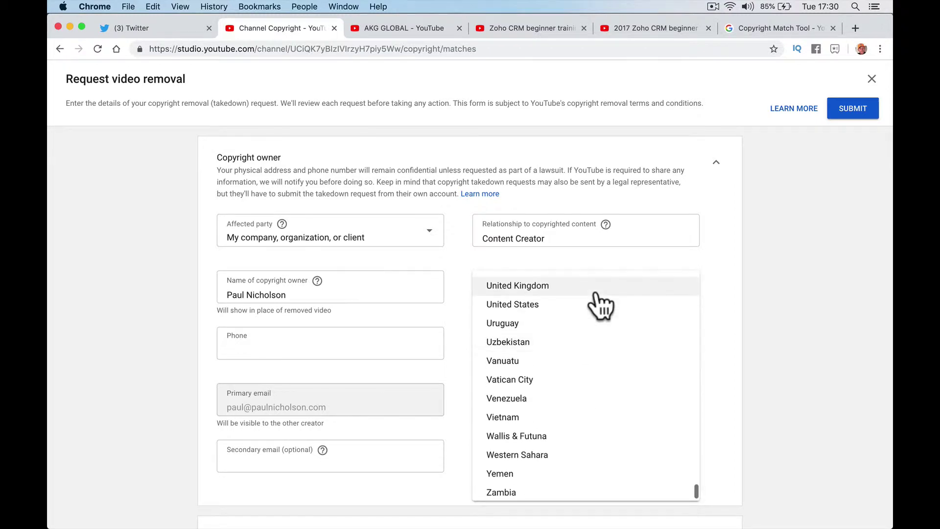
pyautogui.click(595, 288)
pyautogui.click(346, 240)
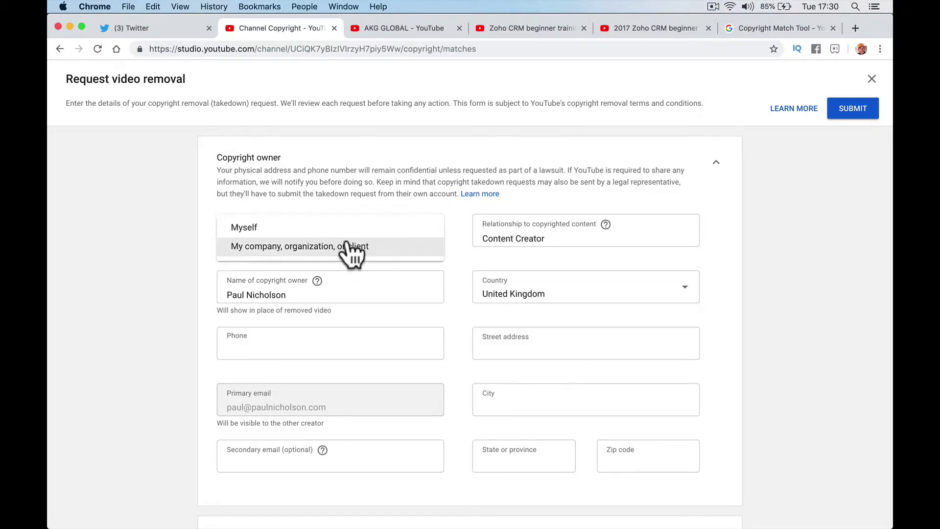
pyautogui.click(333, 228)
pyautogui.click(336, 345)
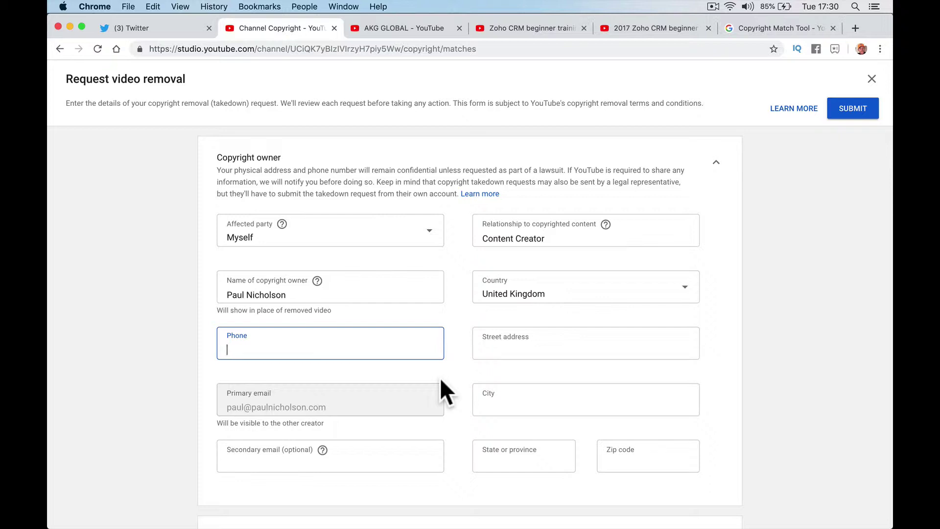
# - Set the removal timing to Standard: Request removal now instead of the 7-day notice
pyautogui.scroll(-7, 483, 435)
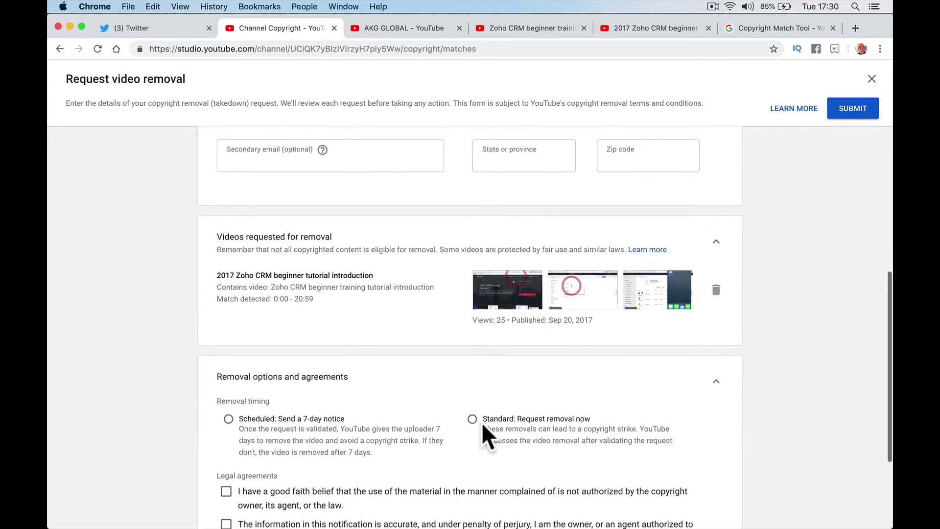
pyautogui.scroll(-2, 373, 317)
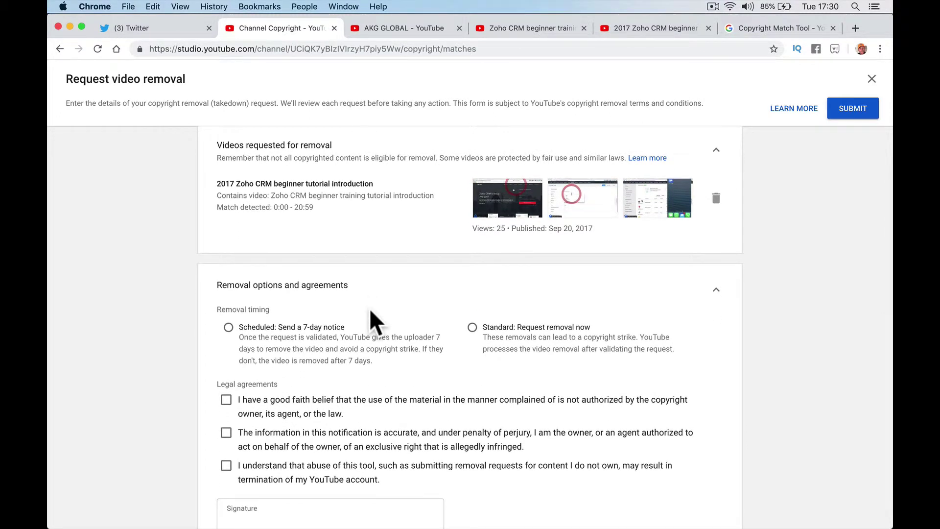
pyautogui.scroll(-2, 356, 271)
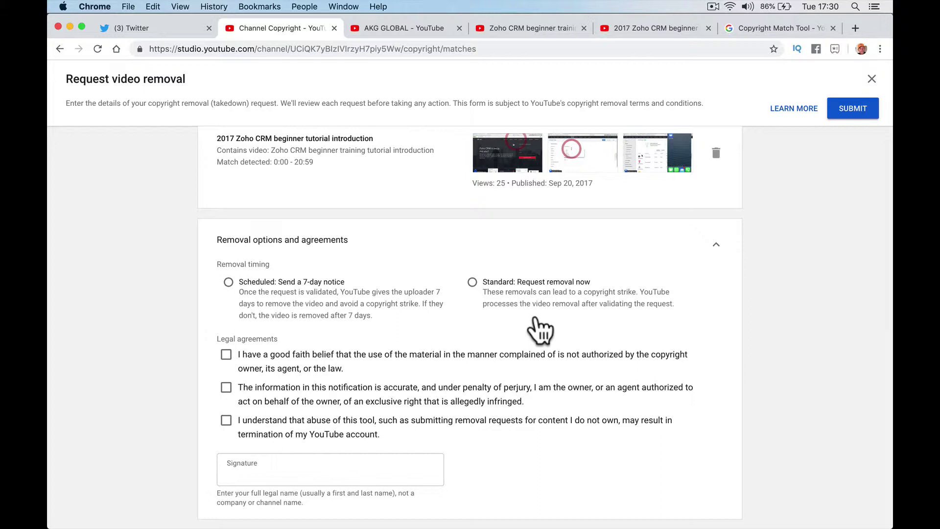
pyautogui.click(349, 294)
pyautogui.click(524, 304)
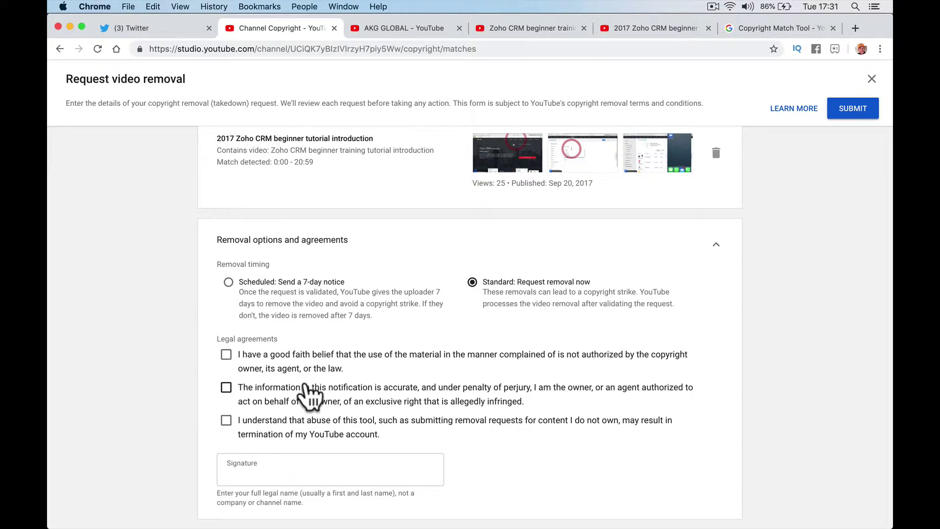
# - Accept all three legal agreements and sign with the owner's full legal name
pyautogui.click(267, 358)
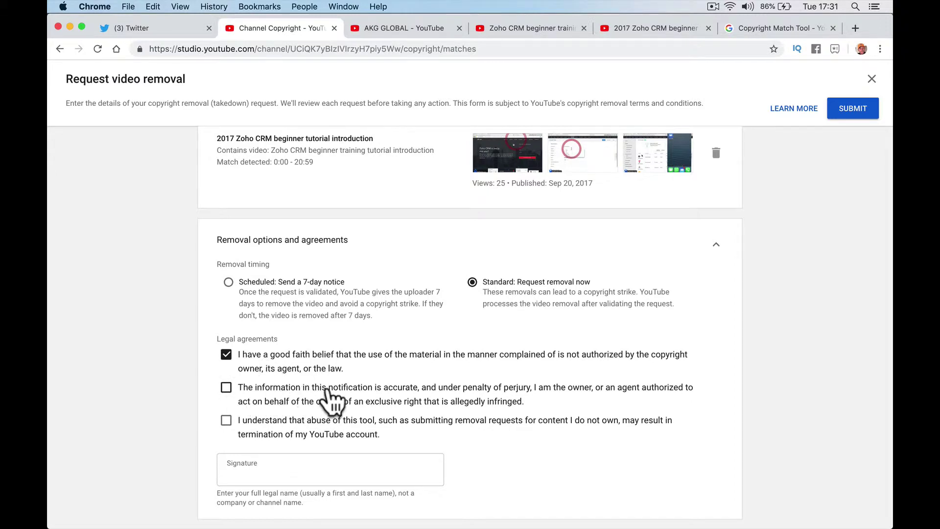
pyautogui.click(365, 404)
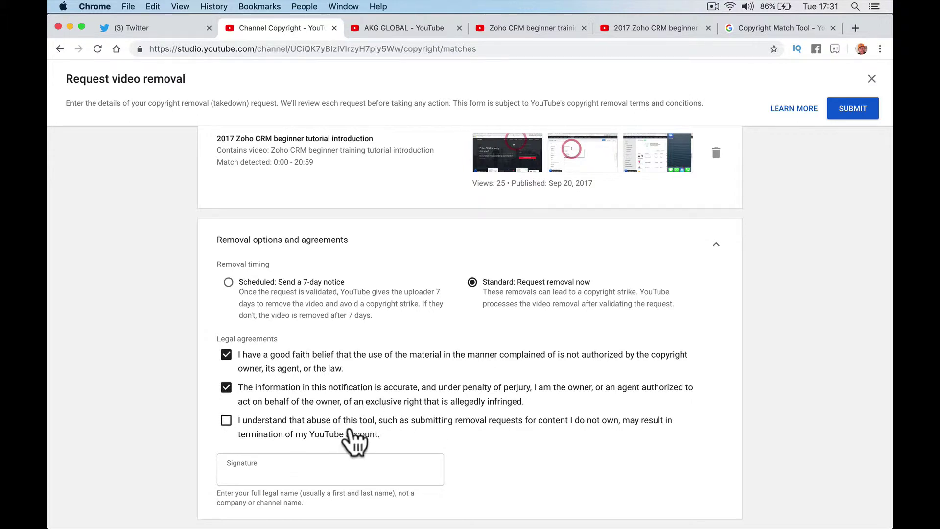
pyautogui.click(333, 433)
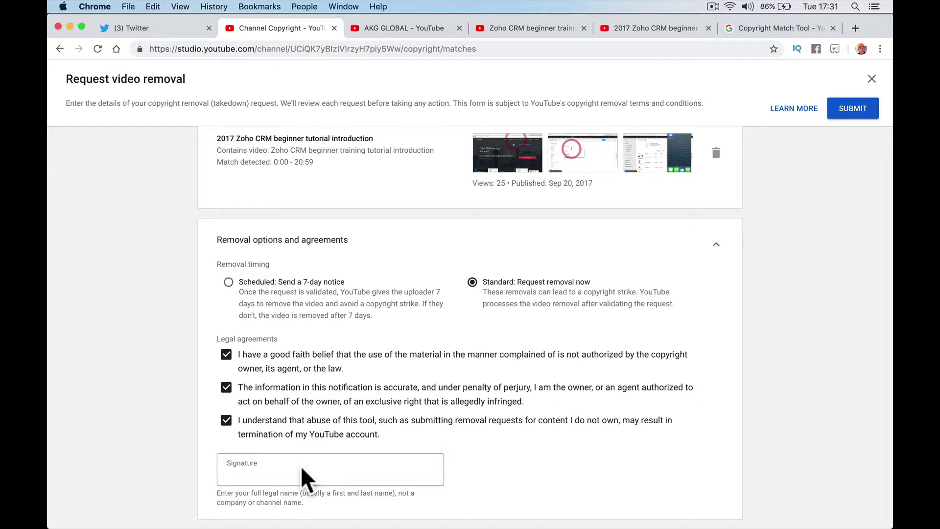
pyautogui.click(288, 474)
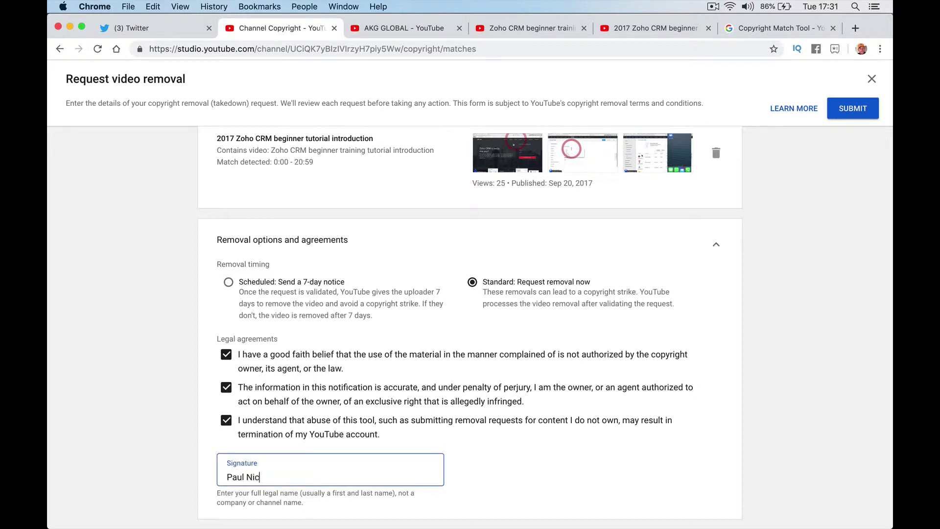
# - Enter the contact phone number and the street address with city, state and country
pyautogui.click(480, 453)
pyautogui.scroll(5, 480, 454)
pyautogui.scroll(4, 479, 453)
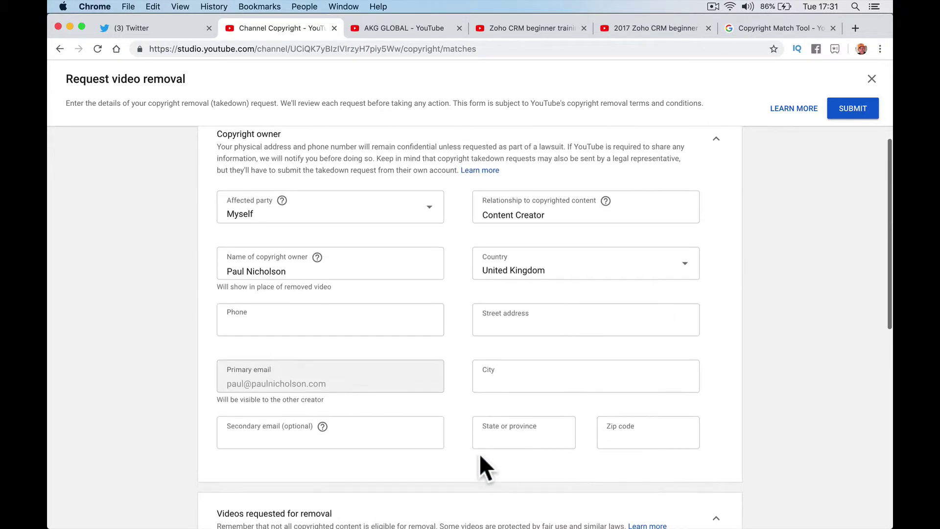
pyautogui.scroll(-3, 480, 453)
pyautogui.scroll(1, 480, 453)
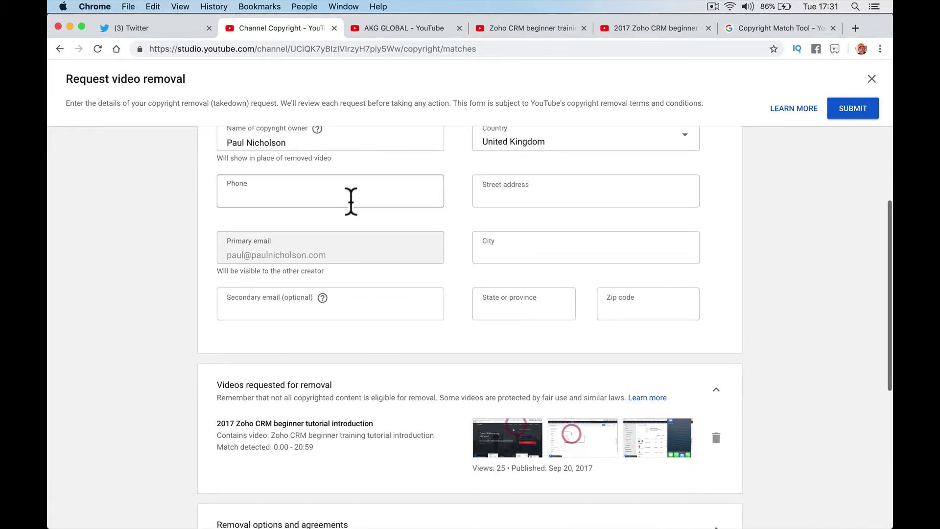
pyautogui.click(350, 202)
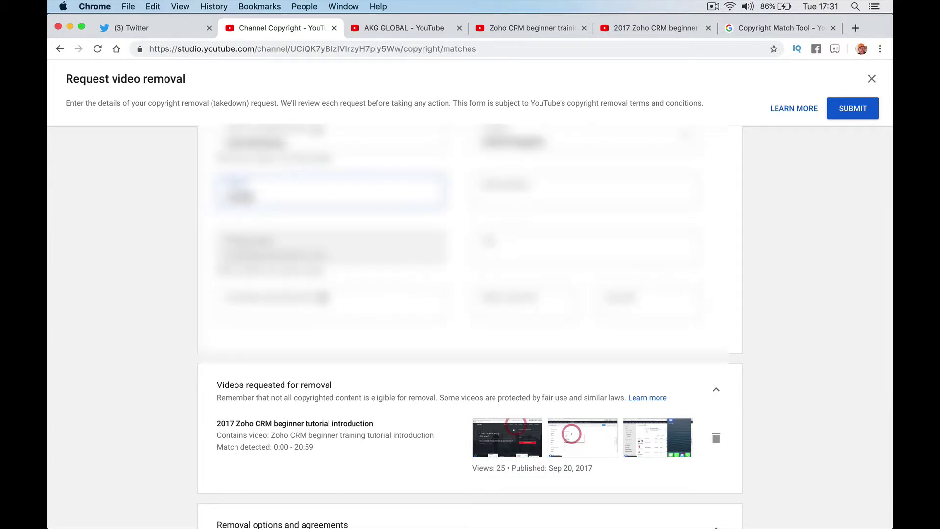
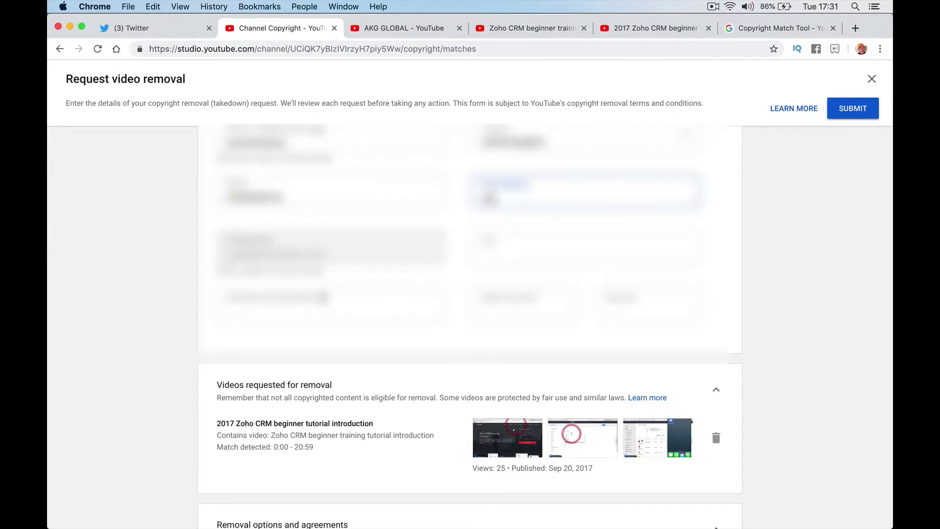
pyautogui.press('BackSpace')
pyautogui.press('BackSpace')
pyautogui.press('BackSpace')
pyautogui.press('BackSpace')
pyautogui.press('BackSpace')
pyautogui.press('BackSpace')
pyautogui.press('BackSpace')
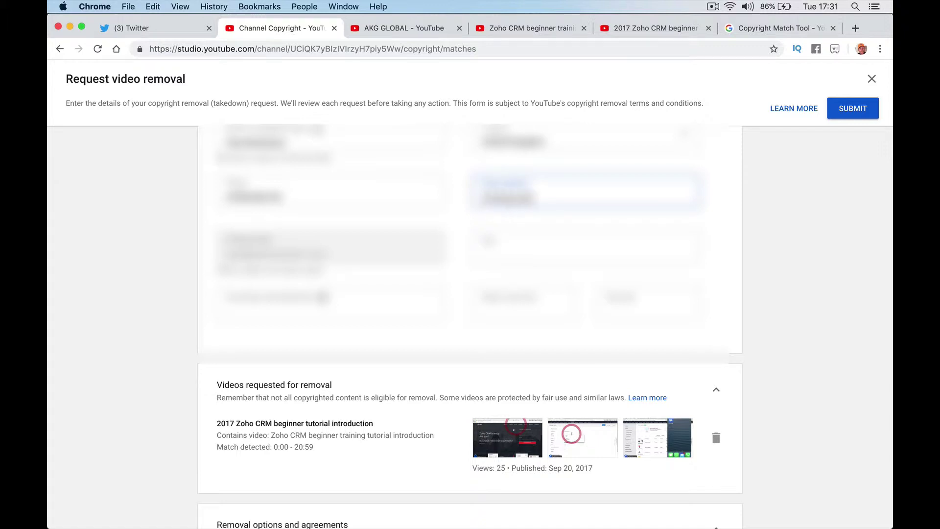
# - Fill in the postal code and the remaining numeric contact fields of the form
pyautogui.press('Tab')
pyautogui.write('75001')
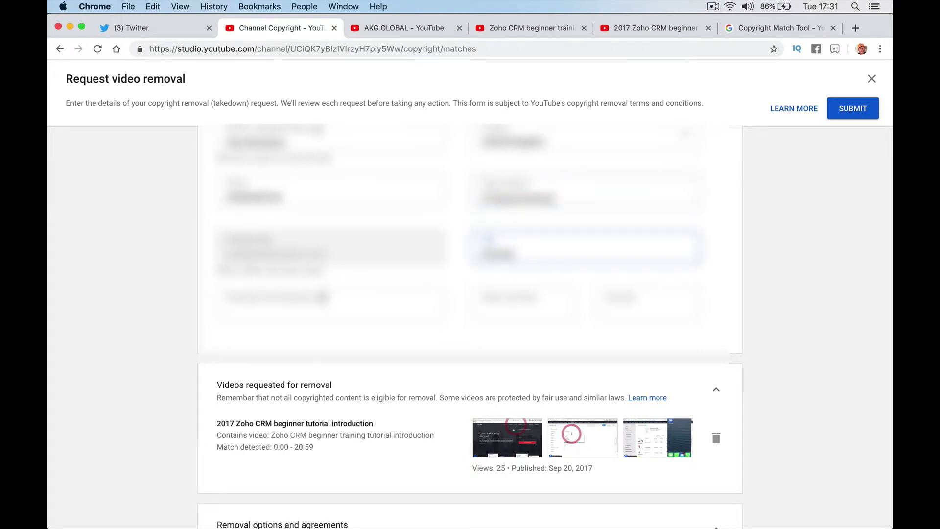
pyautogui.press('Tab')
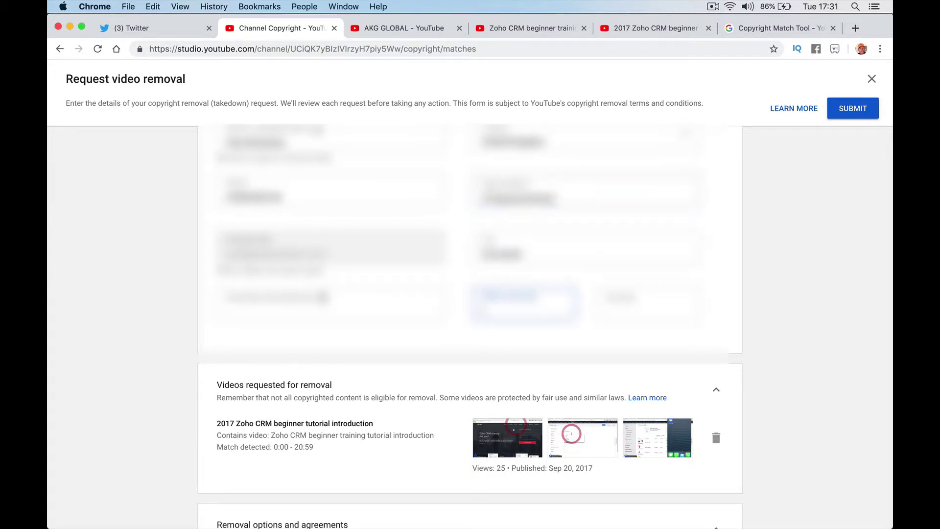
pyautogui.write('214555')
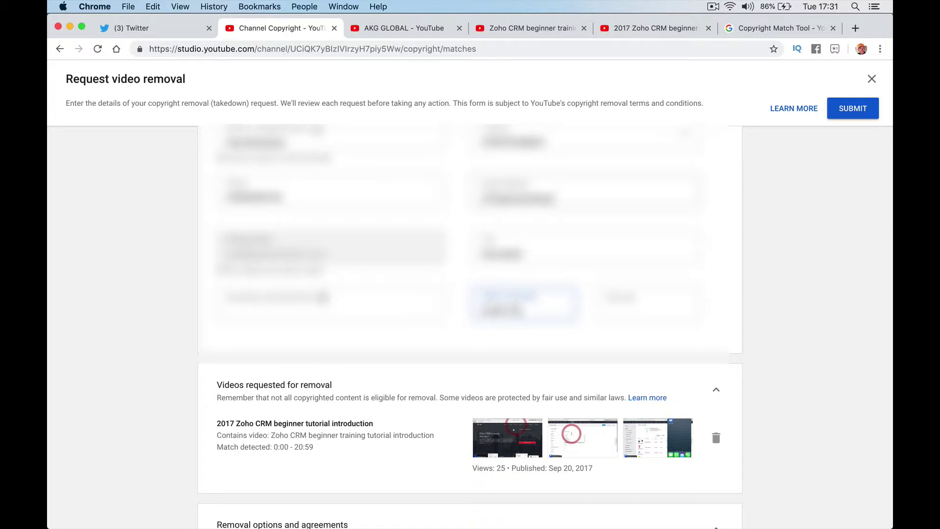
pyautogui.write('1234')
pyautogui.press('Tab')
pyautogui.write('12345')
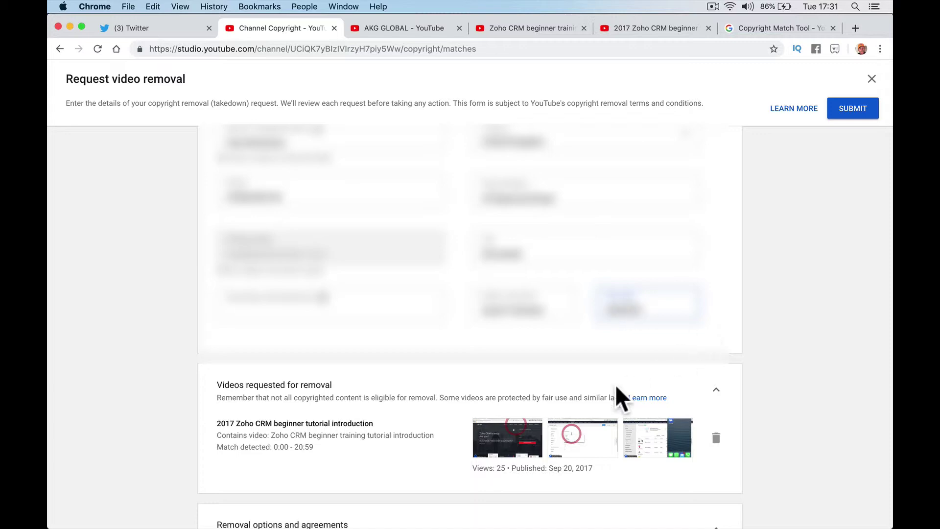
pyautogui.scroll(-6, 682, 372)
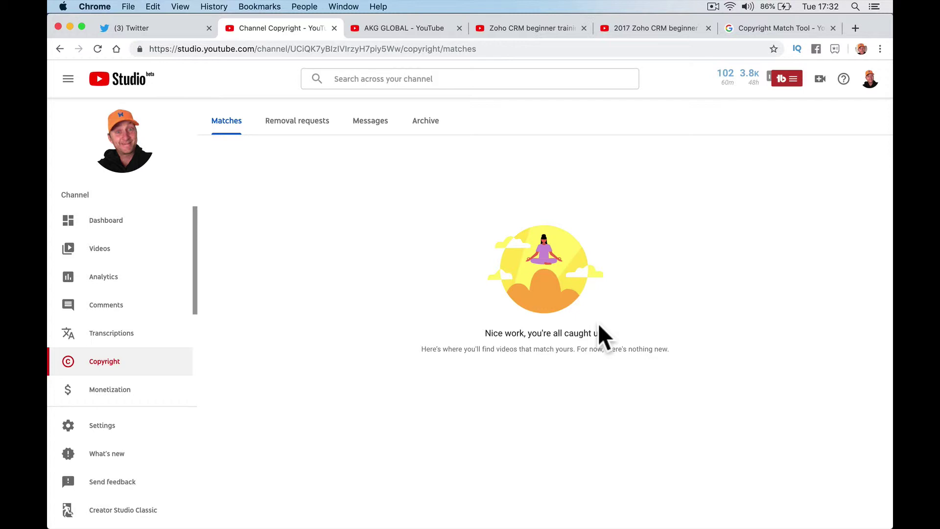
# - Switch to the AKG GLOBAL channel tab and show its Videos list
pyautogui.click(392, 27)
pyautogui.click(347, 110)
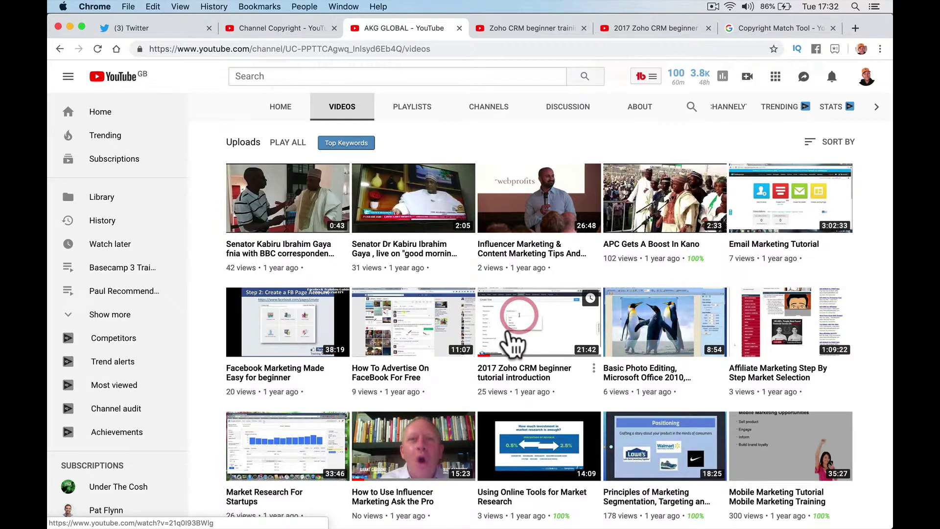
# - Open 'How to Use Influencer Marketing Ask the Pro', mute it, and seek to about 2:46
pyautogui.scroll(-3, 431, 316)
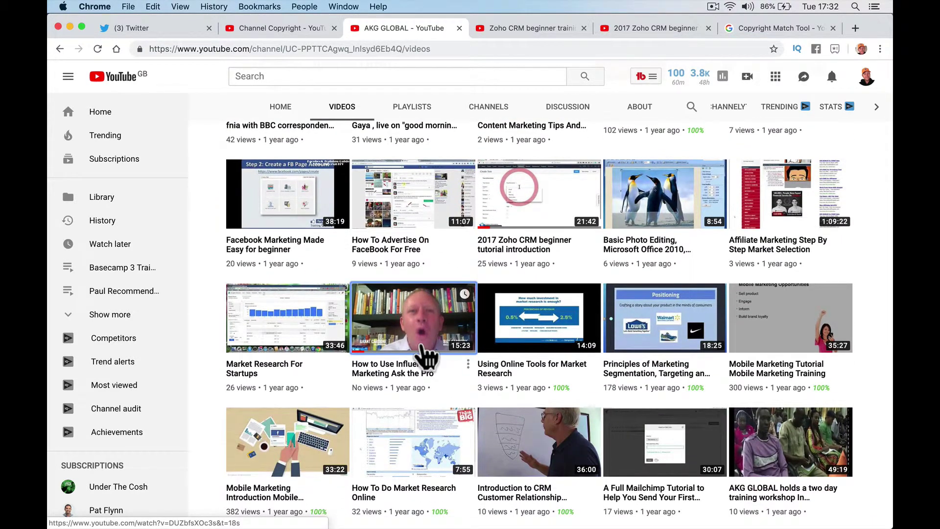
pyautogui.click(421, 342)
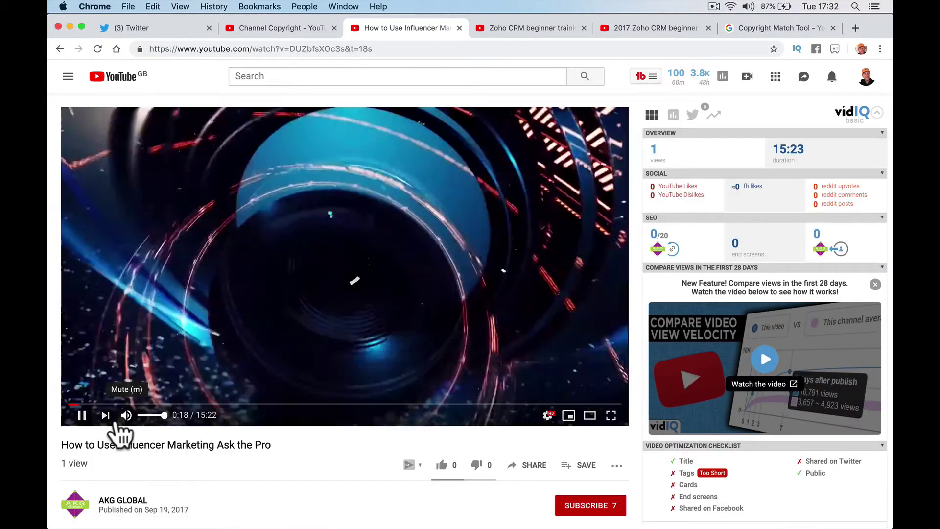
pyautogui.click(126, 415)
pyautogui.click(219, 404)
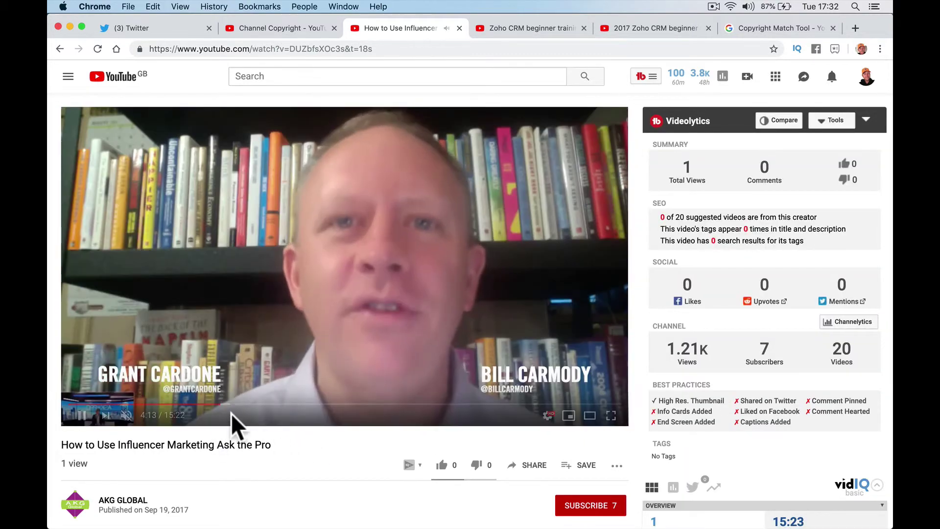
pyautogui.click(193, 404)
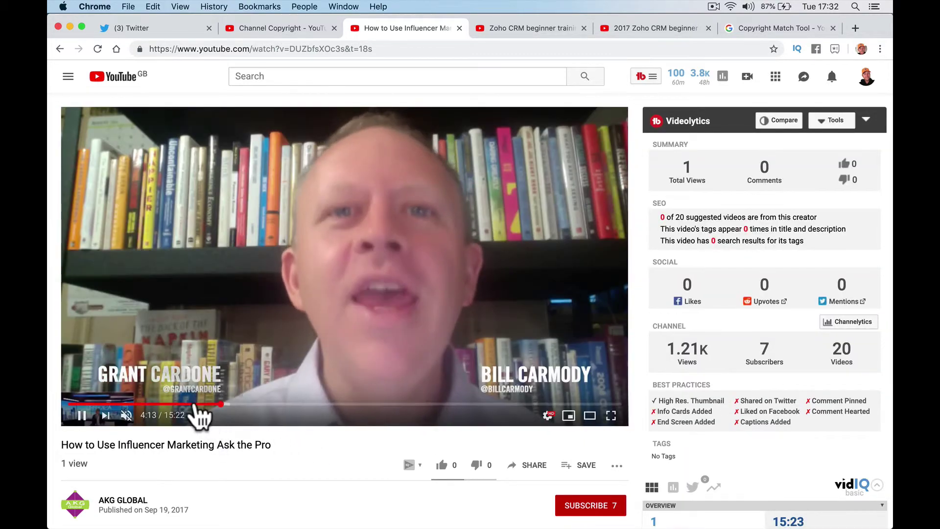
pyautogui.click(167, 404)
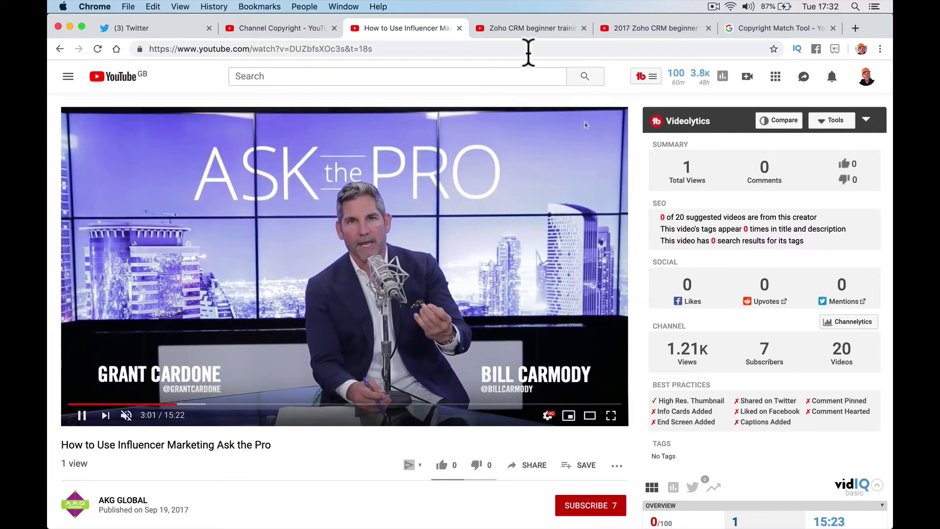
# - Close the influencer marketing and Zoho CRM tutorial tabs and return to the YouTube home page
pyautogui.click(545, 35)
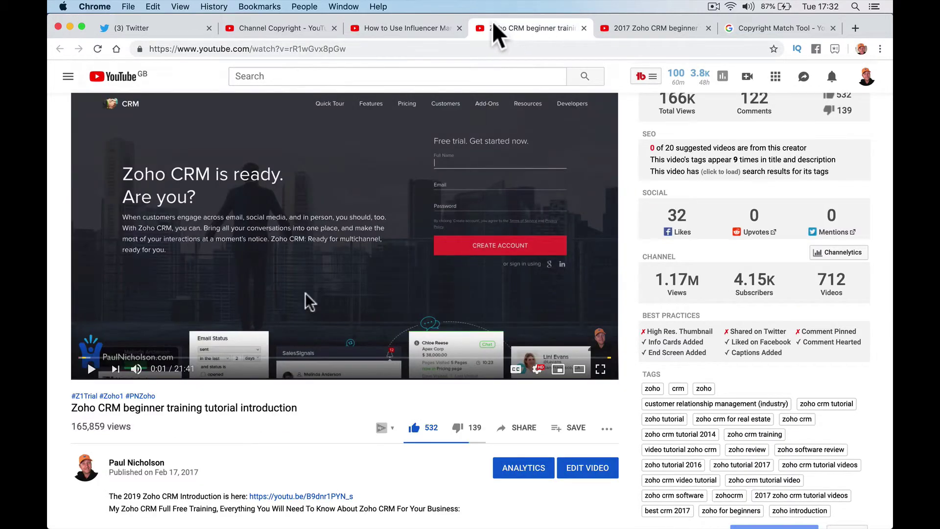
pyautogui.click(445, 30)
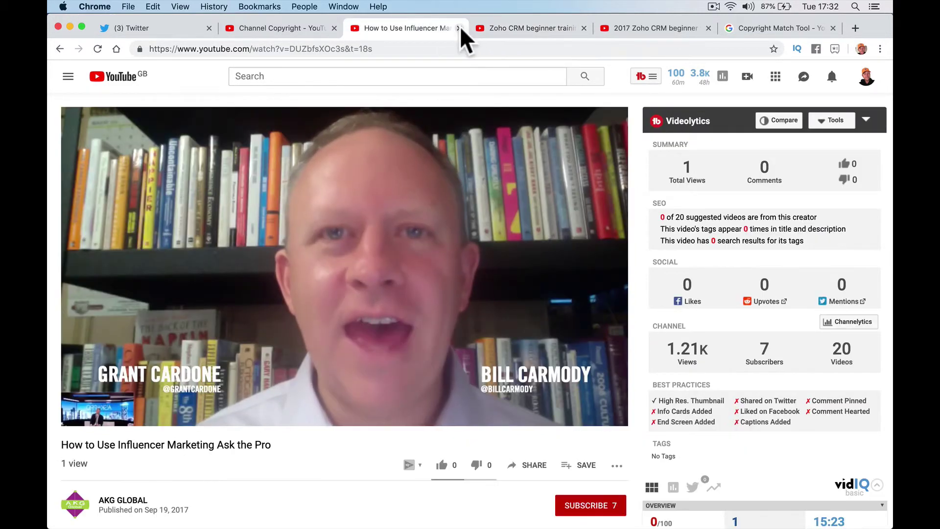
pyautogui.click(460, 27)
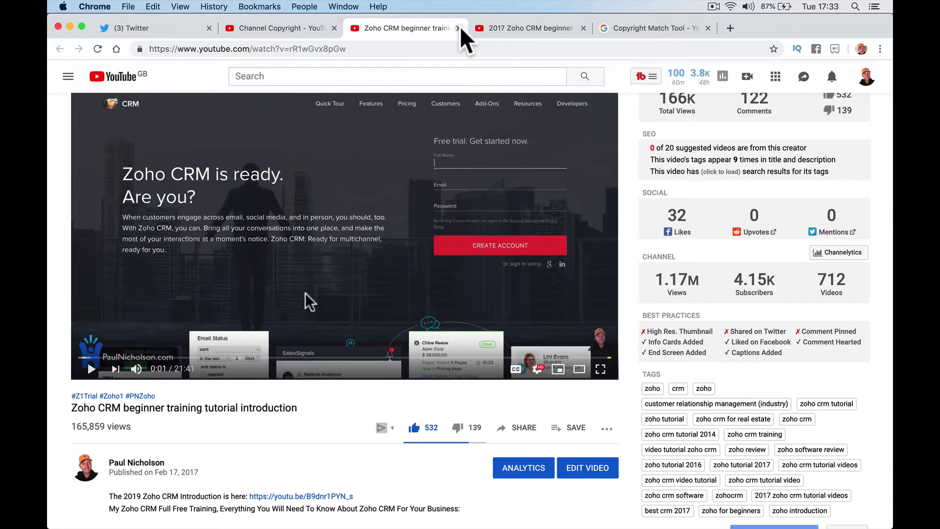
pyautogui.click(458, 28)
pyautogui.click(122, 78)
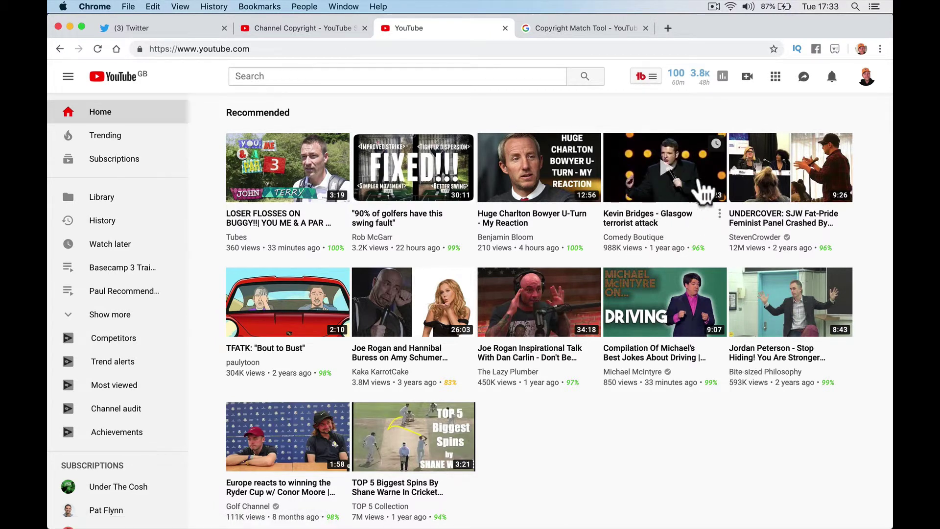
pyautogui.scroll(-3, 656, 260)
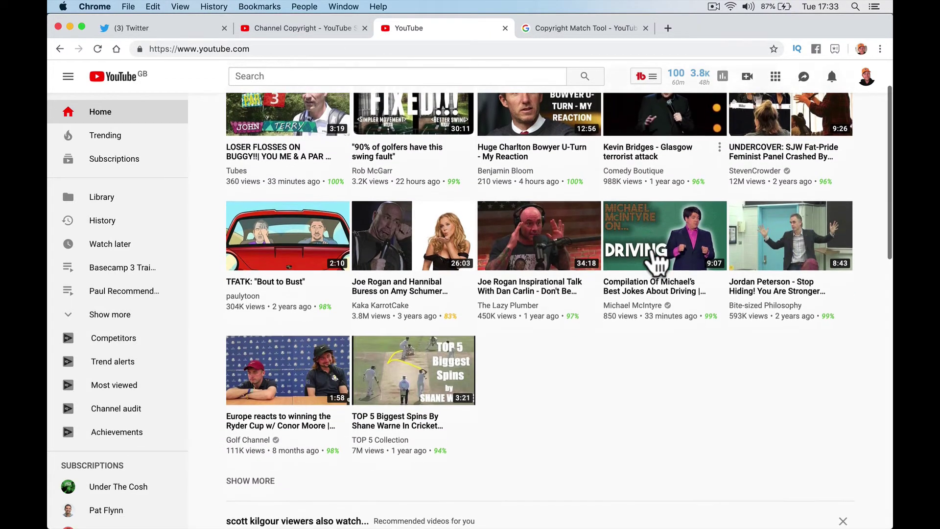
pyautogui.scroll(-1, 654, 252)
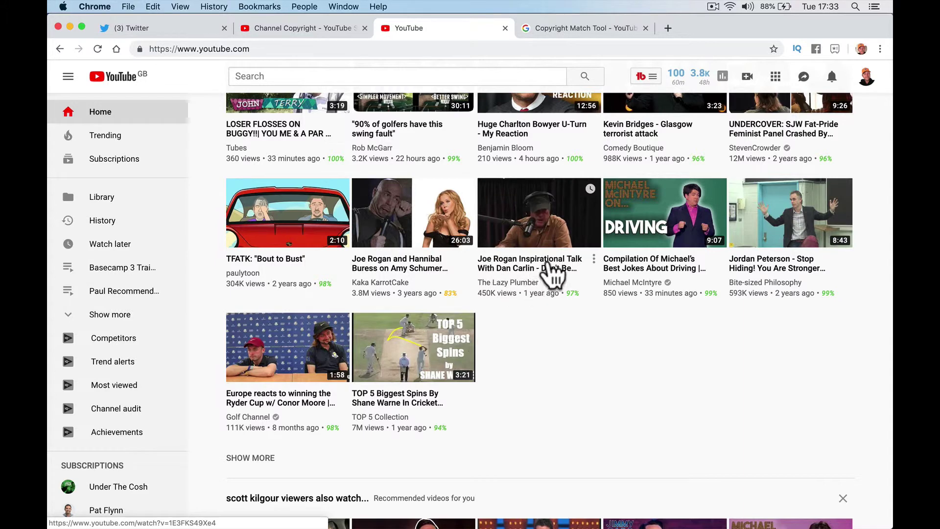
pyautogui.scroll(-1, 586, 323)
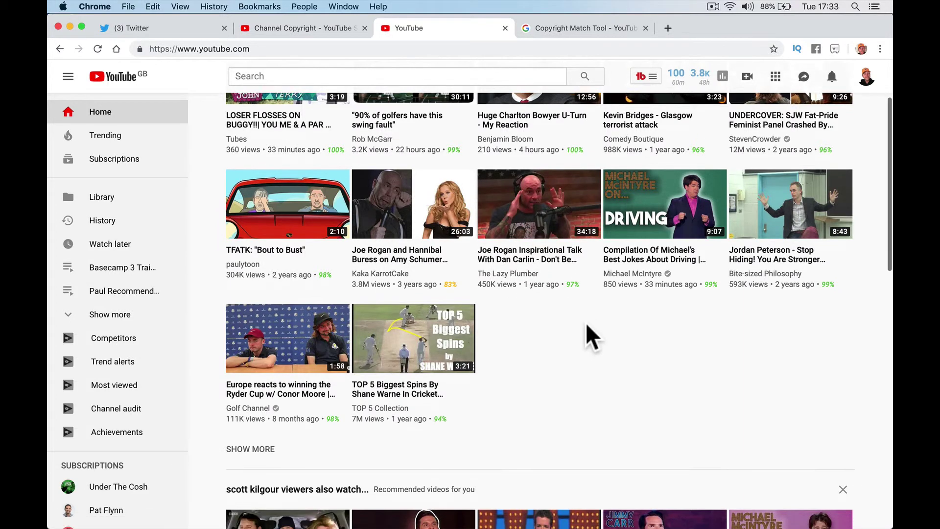
pyautogui.scroll(-2, 585, 322)
pyautogui.scroll(-1, 671, 316)
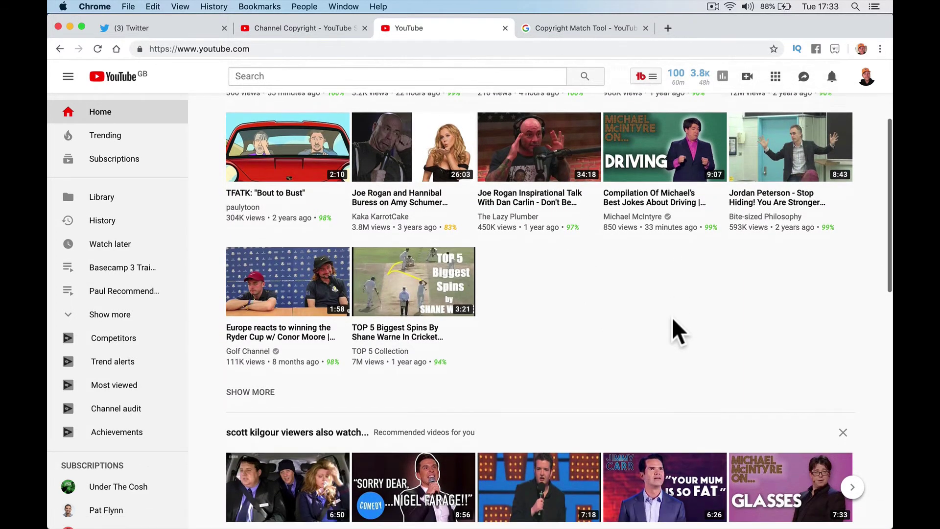
pyautogui.scroll(-4, 672, 316)
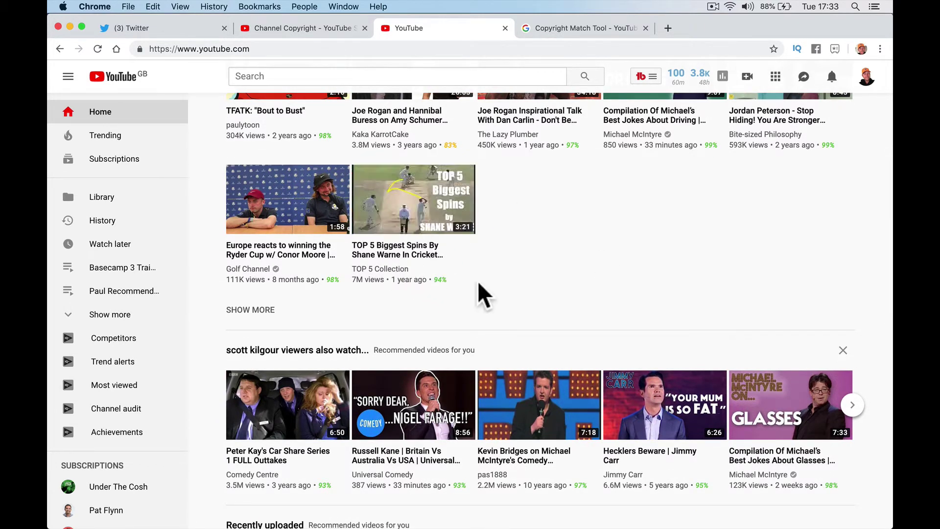
pyautogui.scroll(-8, 479, 283)
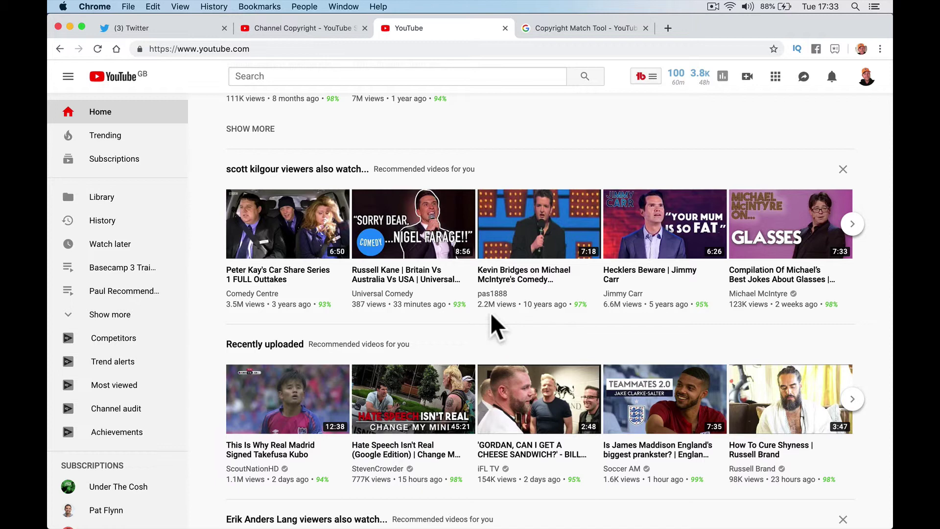
pyautogui.scroll(-5, 489, 313)
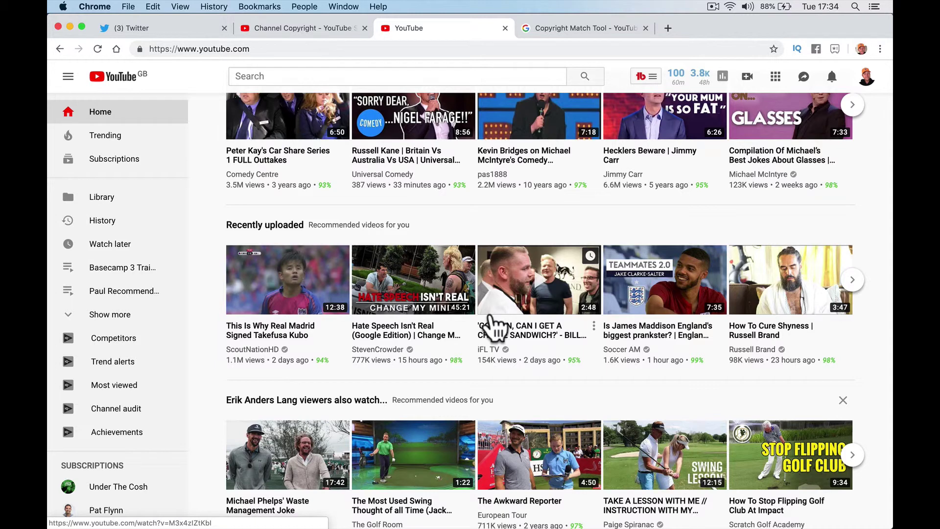
pyautogui.scroll(-5, 494, 323)
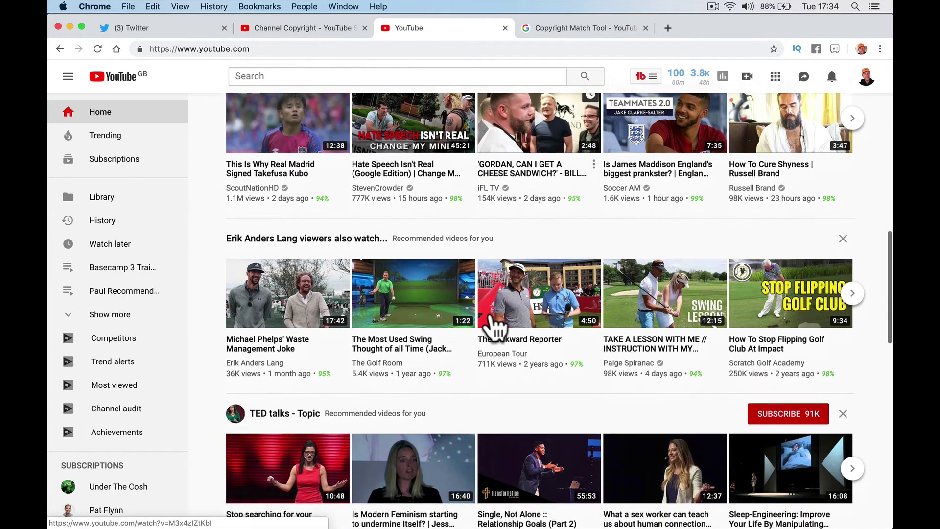
pyautogui.scroll(-5, 494, 326)
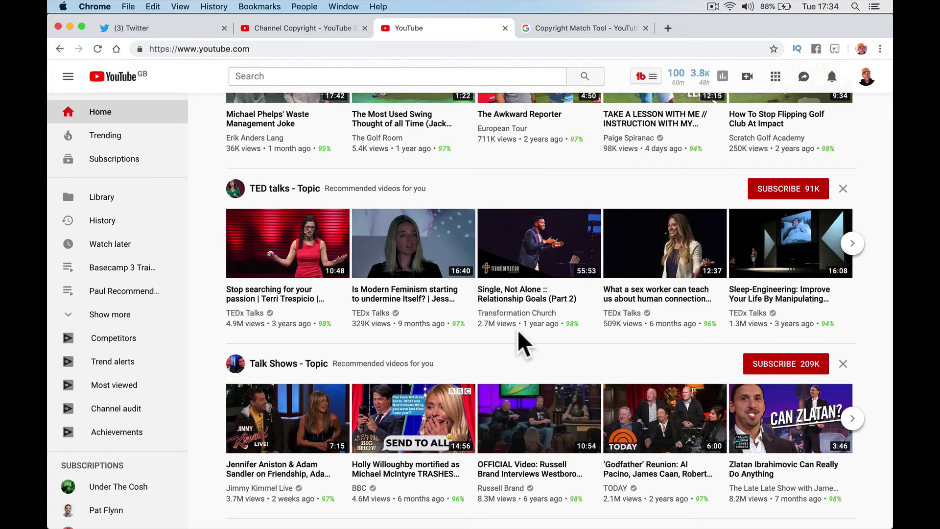
pyautogui.scroll(-7, 483, 240)
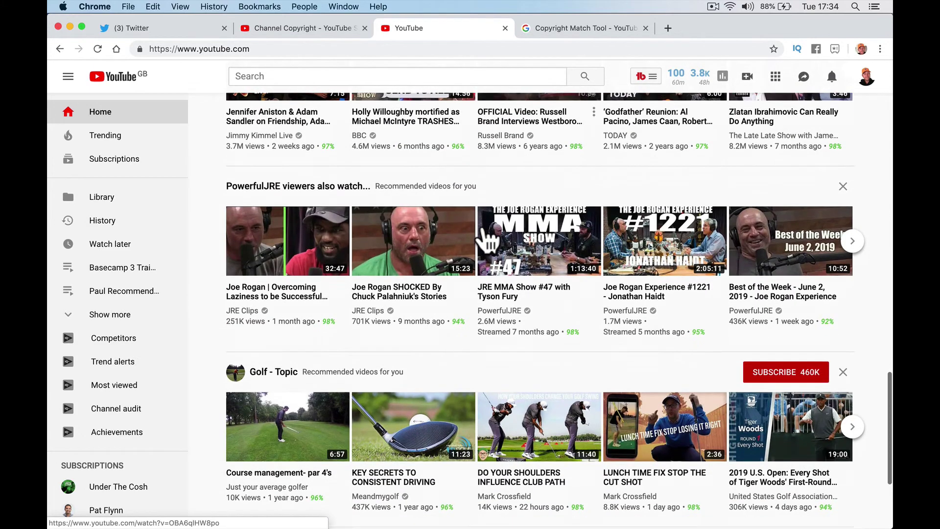
pyautogui.scroll(15, 483, 225)
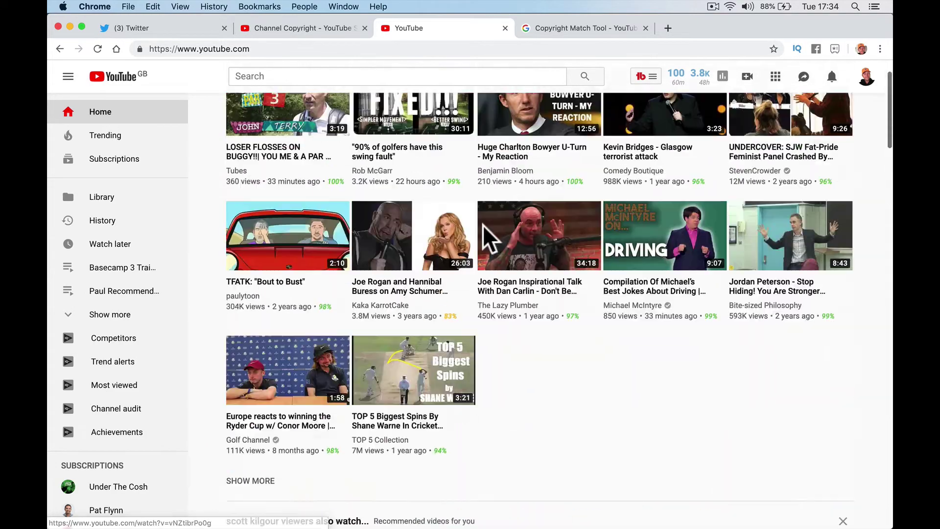
pyautogui.scroll(1, 482, 224)
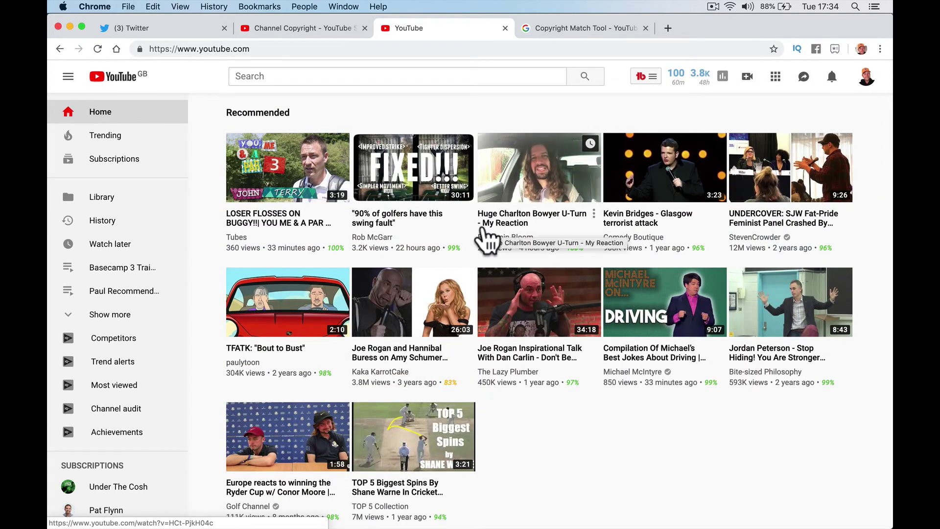